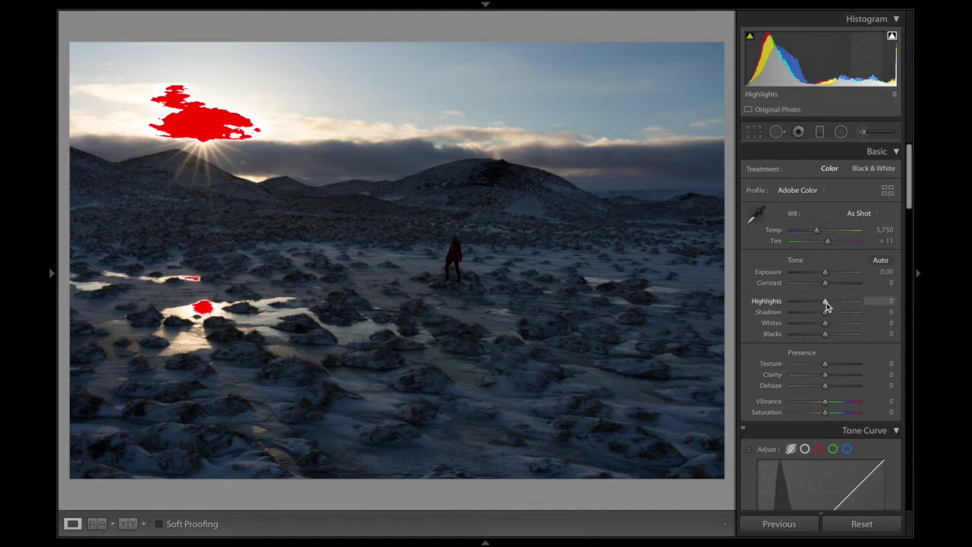
- Set the photo's Exposure to +1.00, Highlights to -81 and Shadows to +2
drag(825, 301, 809, 307)
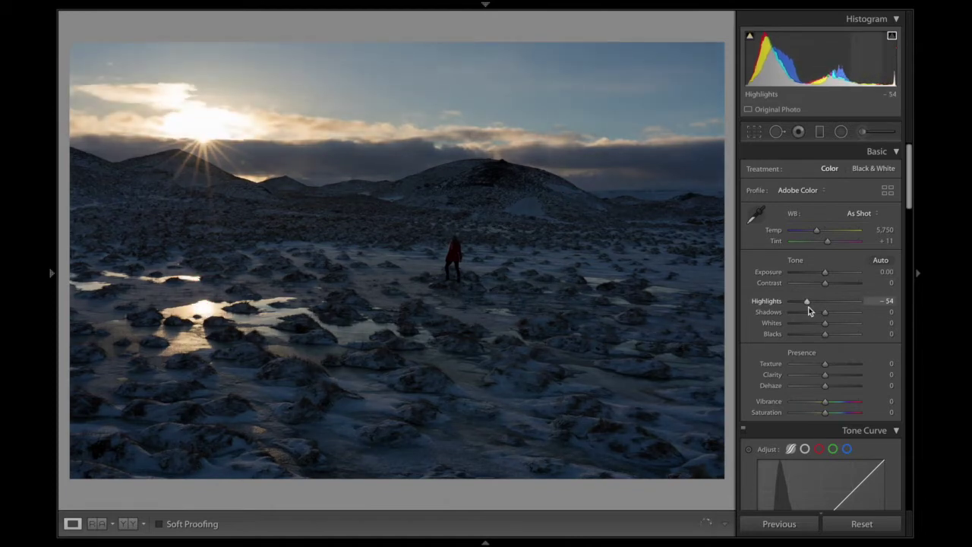
mouse_move(805, 307)
mouse_down()
mouse_move(789, 319)
mouse_move(806, 316)
mouse_up()
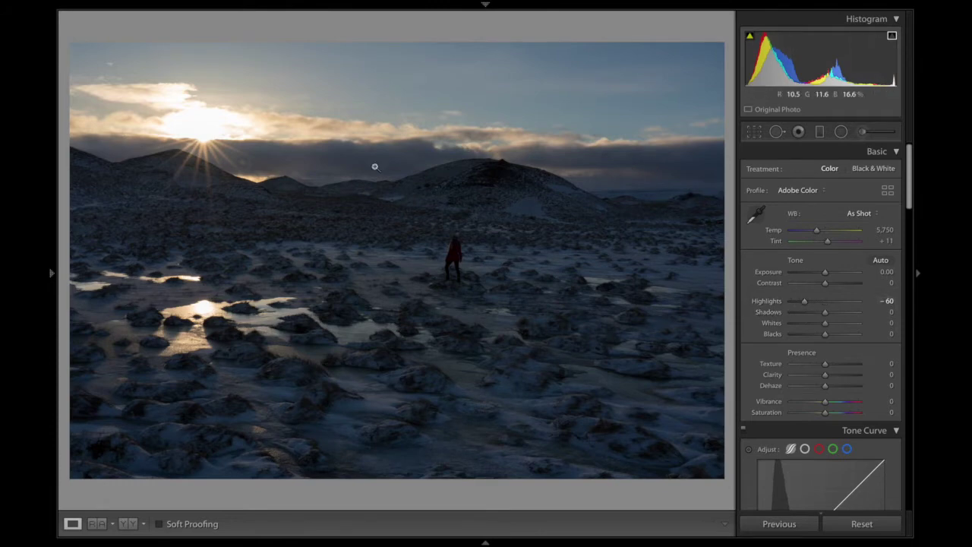
drag(832, 312, 825, 312)
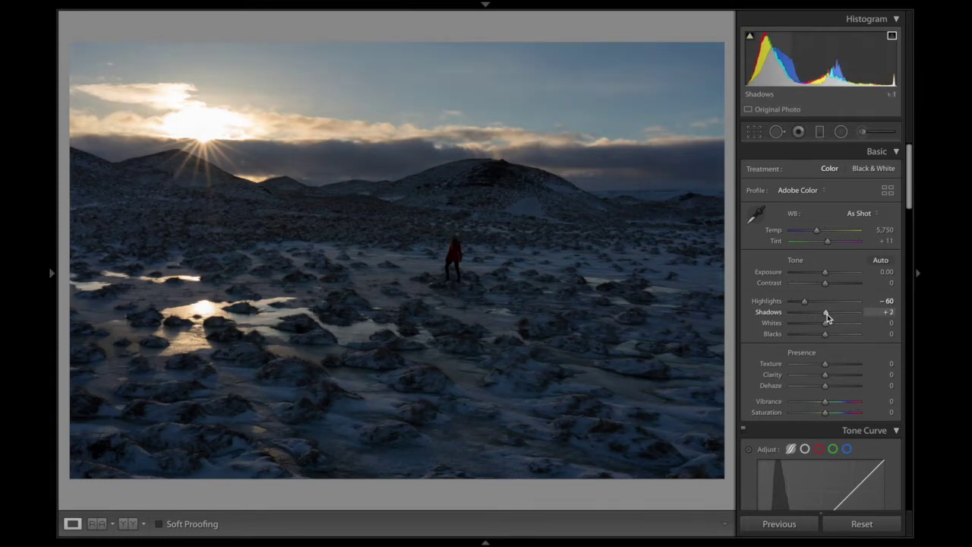
drag(825, 272, 827, 277)
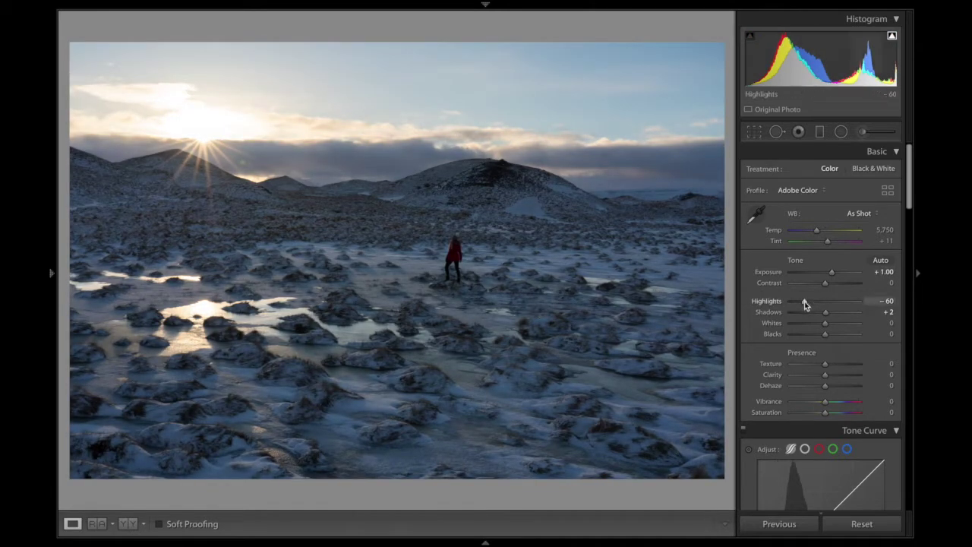
drag(798, 302, 797, 306)
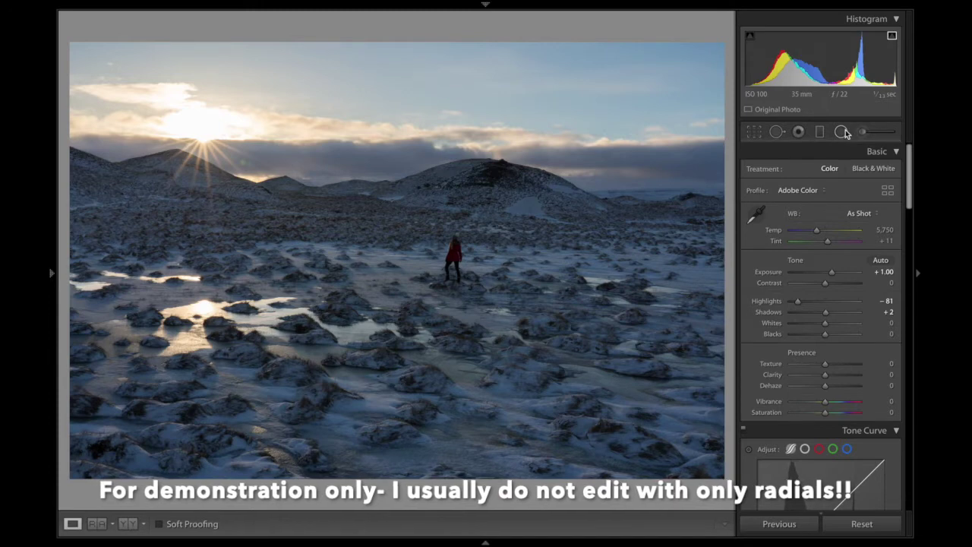
- Create a large radial filter centred on the dark plain, tilted to run from the sun down past the person toward the lower-right foreground
click(841, 132)
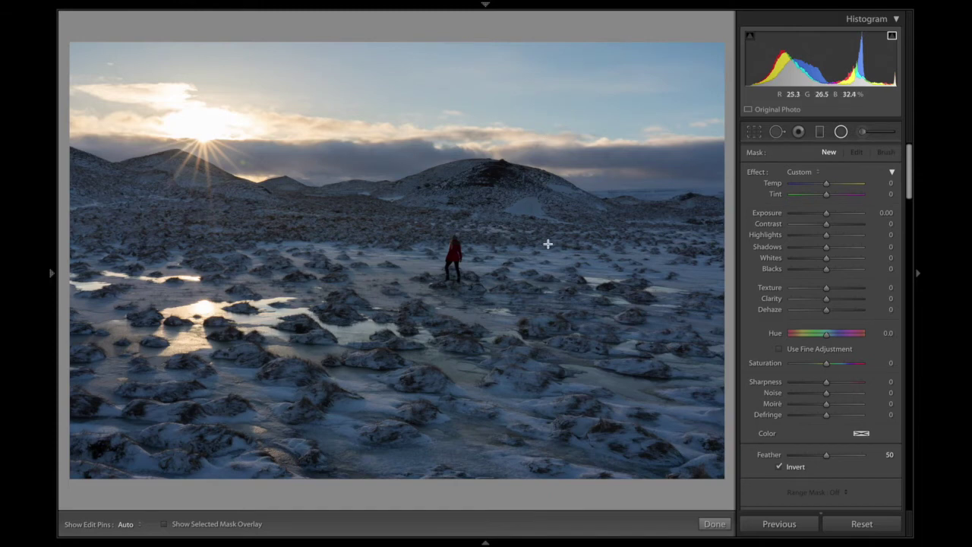
drag(309, 201, 774, 381)
drag(683, 296, 619, 490)
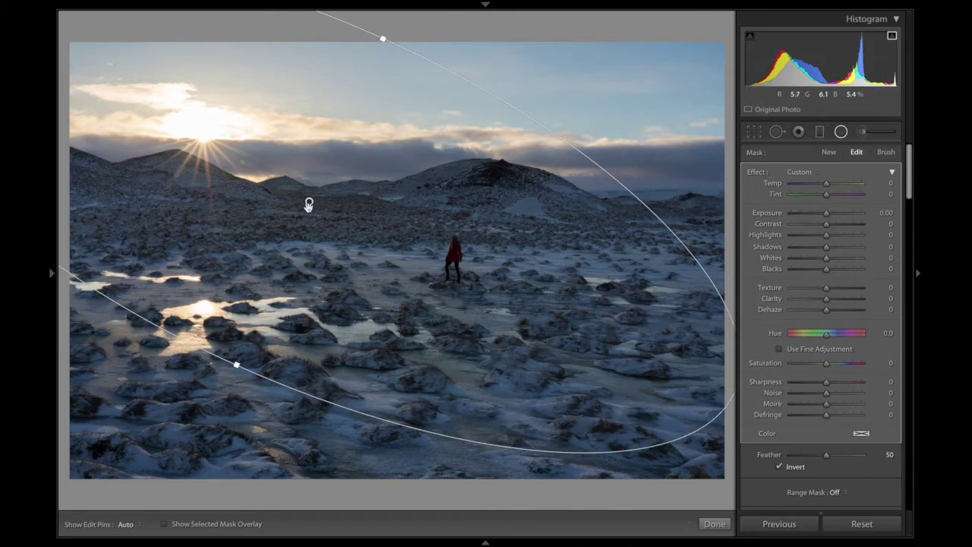
drag(326, 281, 360, 261)
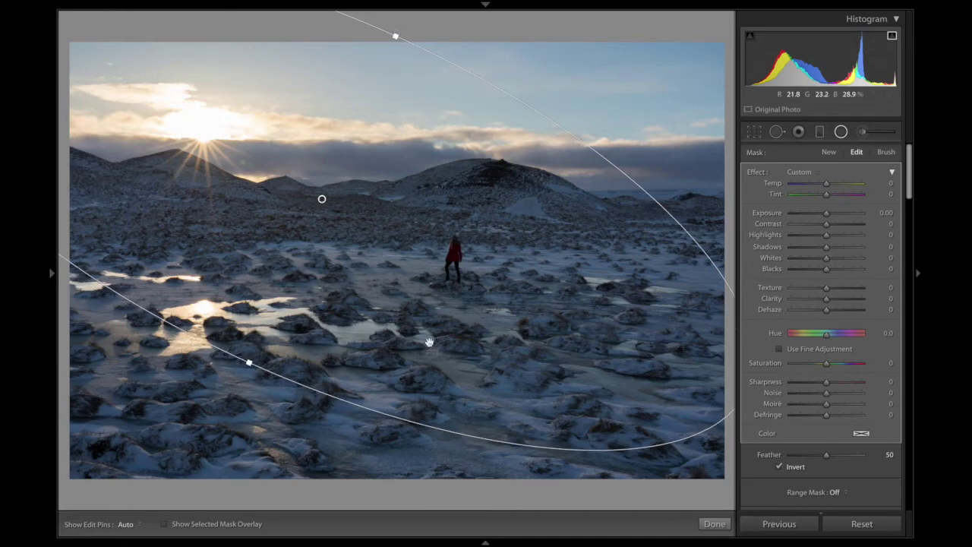
drag(249, 362, 242, 375)
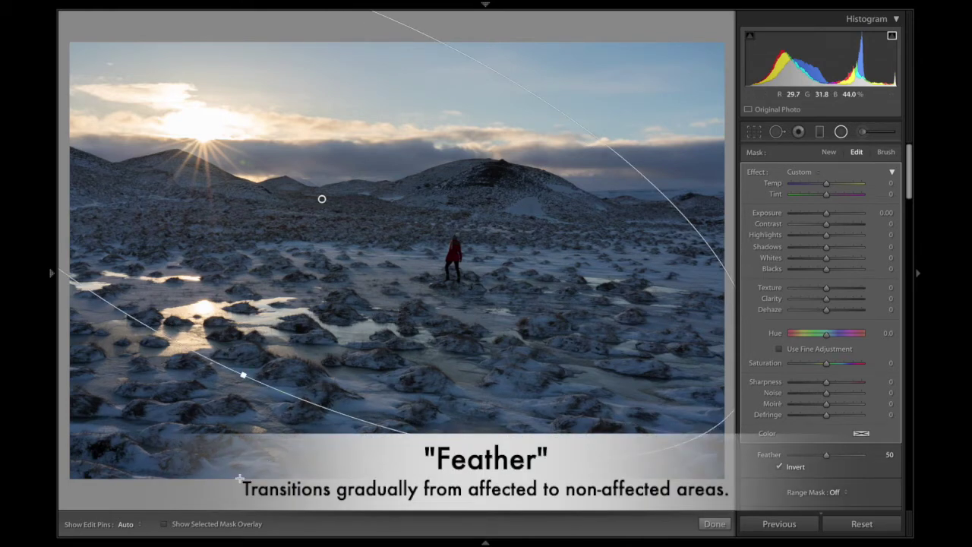
- Show and hide the radial filter's mask overlay to examine which area it affects
key(o)
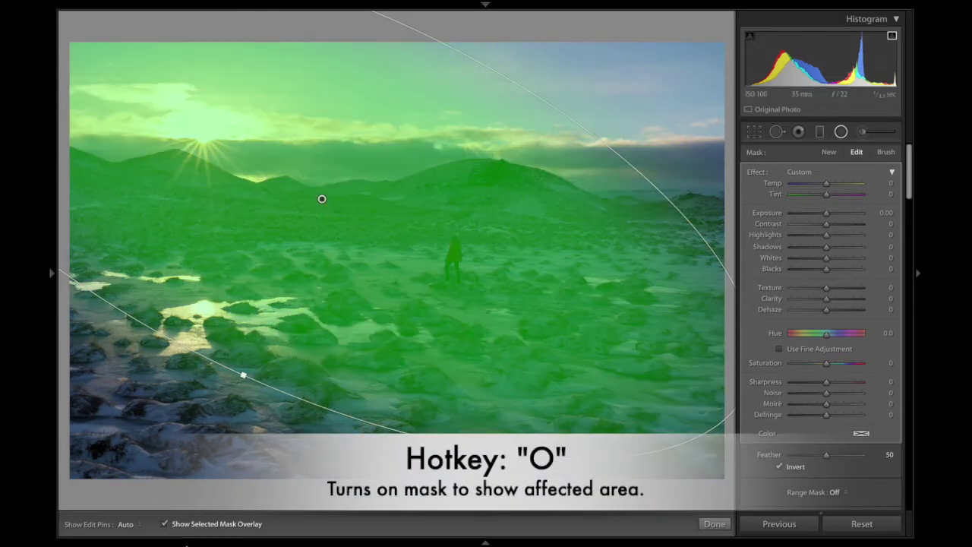
click(165, 524)
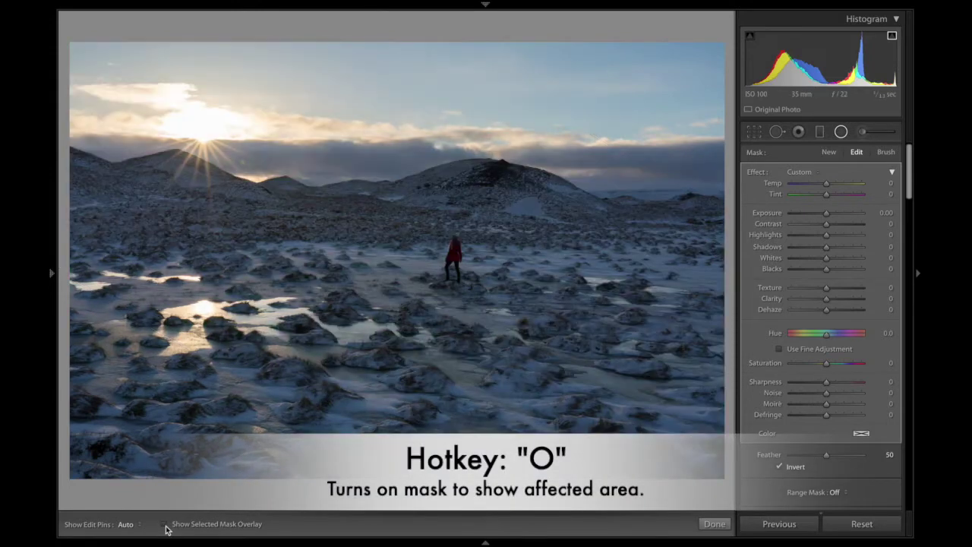
key(o)
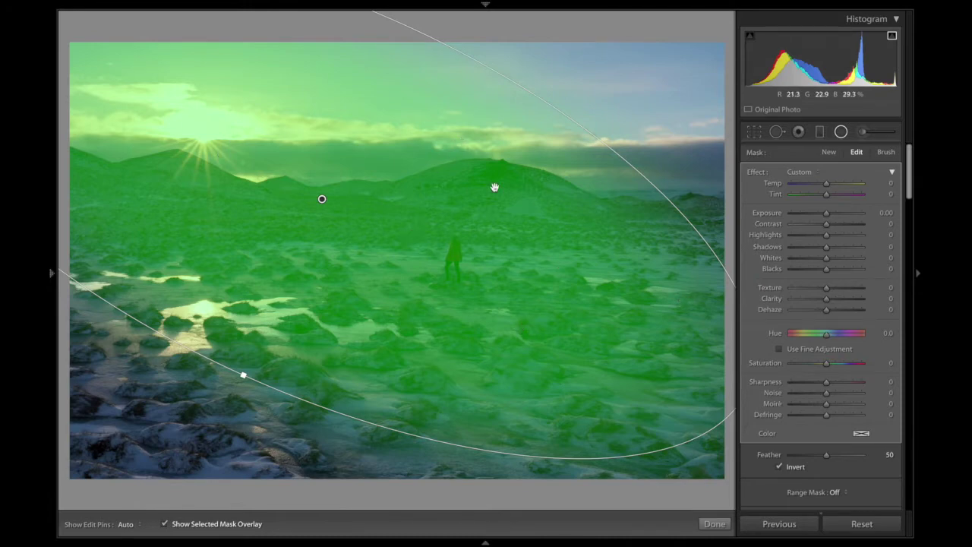
key(o)
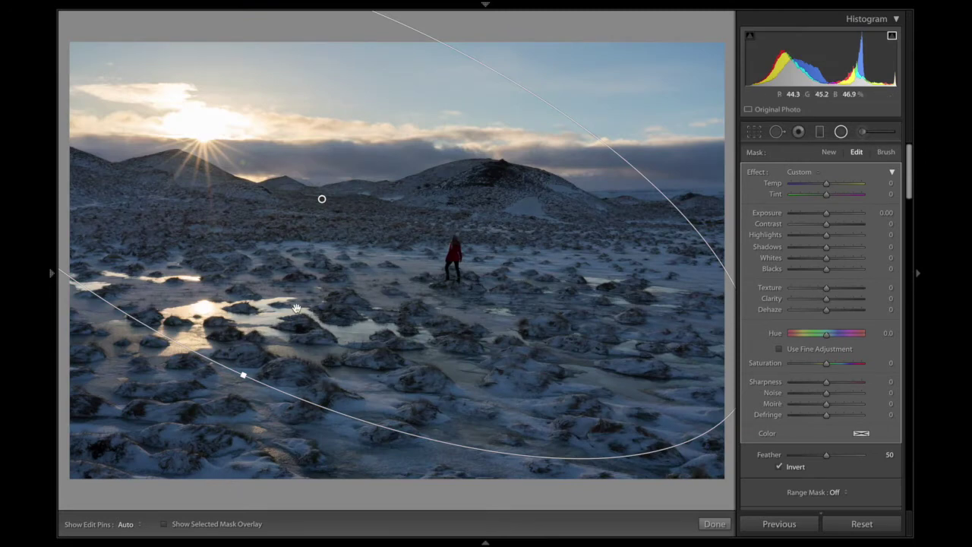
- Set the edit pins to display Always and return them to Auto
click(125, 525)
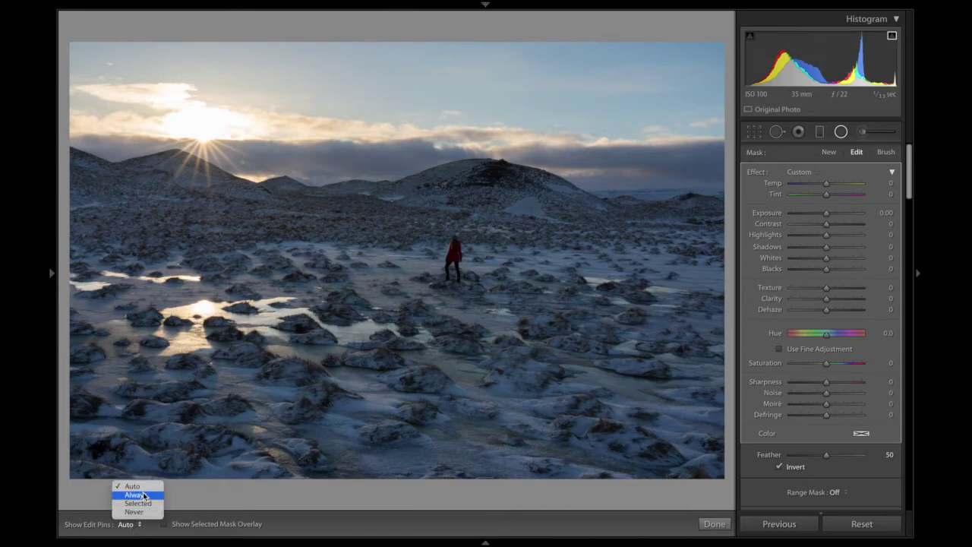
click(145, 496)
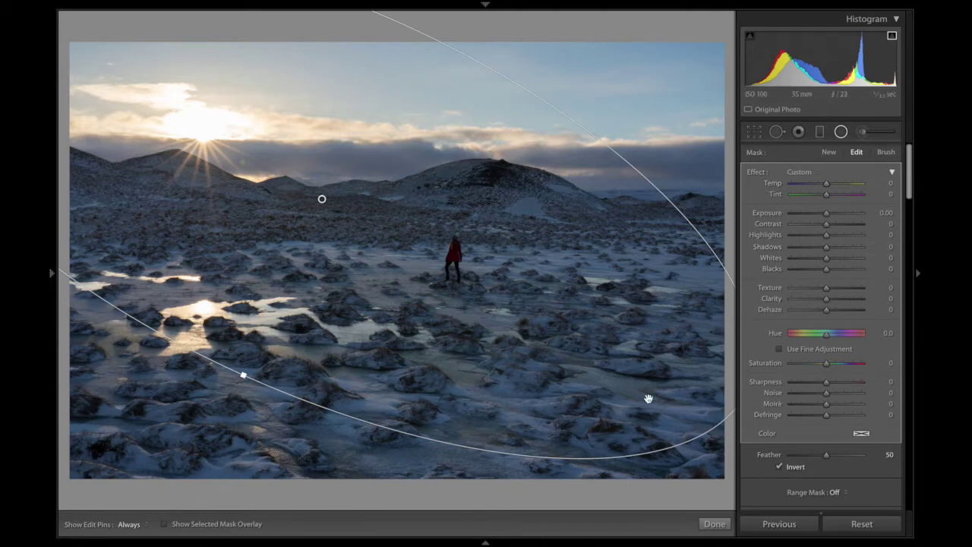
click(144, 526)
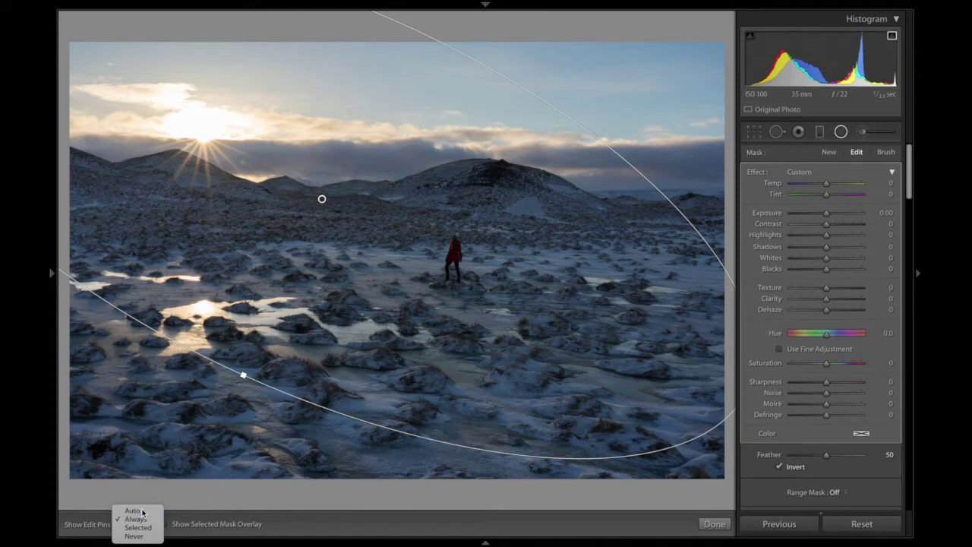
click(142, 511)
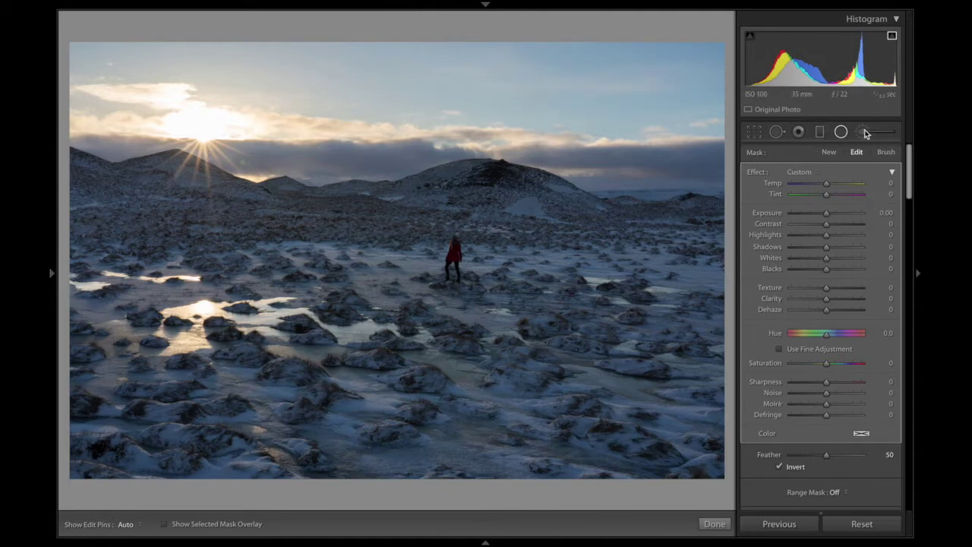
- Switch briefly to the Graduated Filter, return to the Radial Filter and reselect the existing filter's pin
click(819, 132)
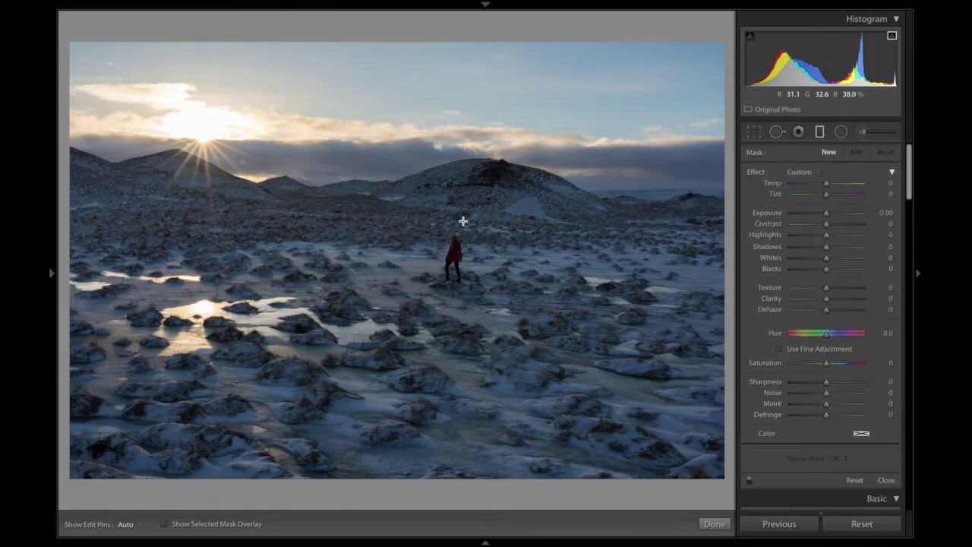
click(841, 133)
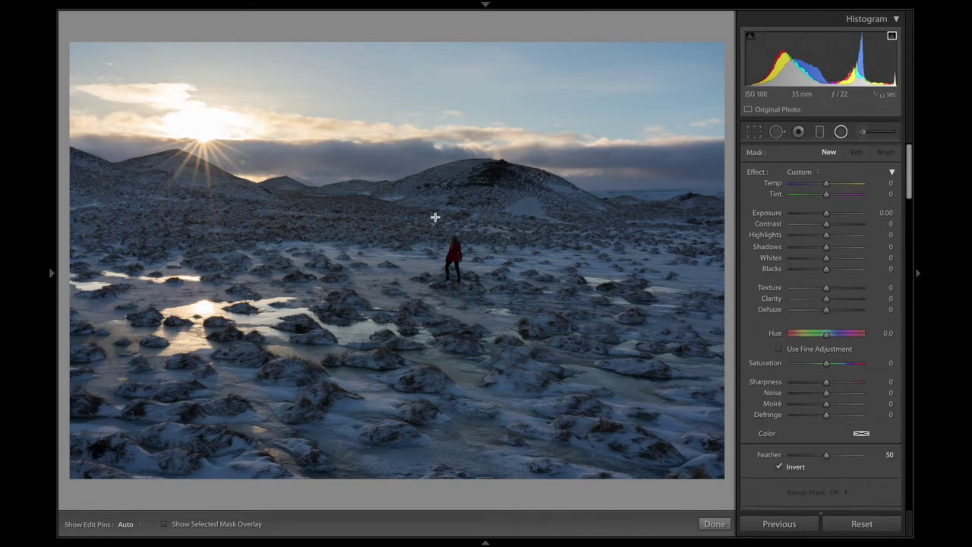
click(322, 201)
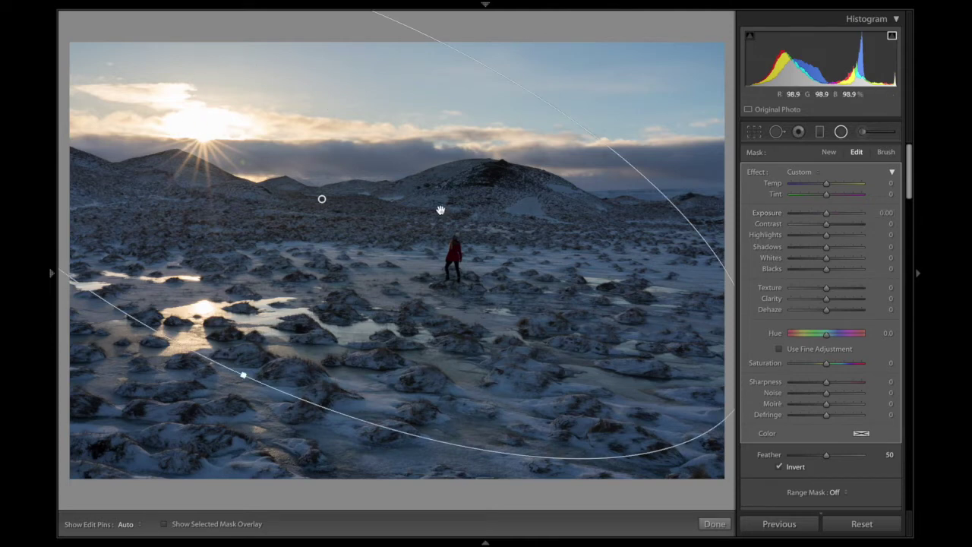
- Turn off Invert so the radial filter affects the area outside the ellipse, and set its Exposure to -0.92
drag(826, 215, 825, 216)
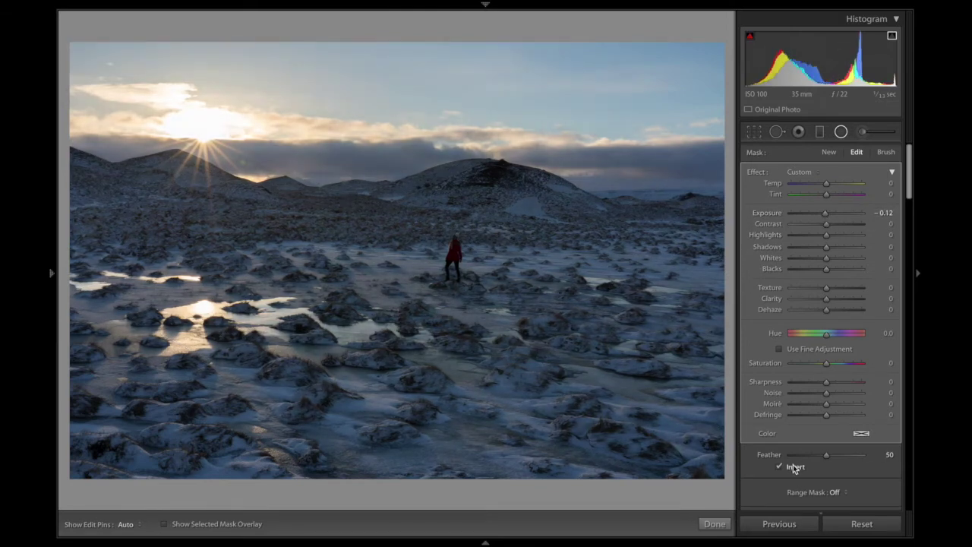
key(o)
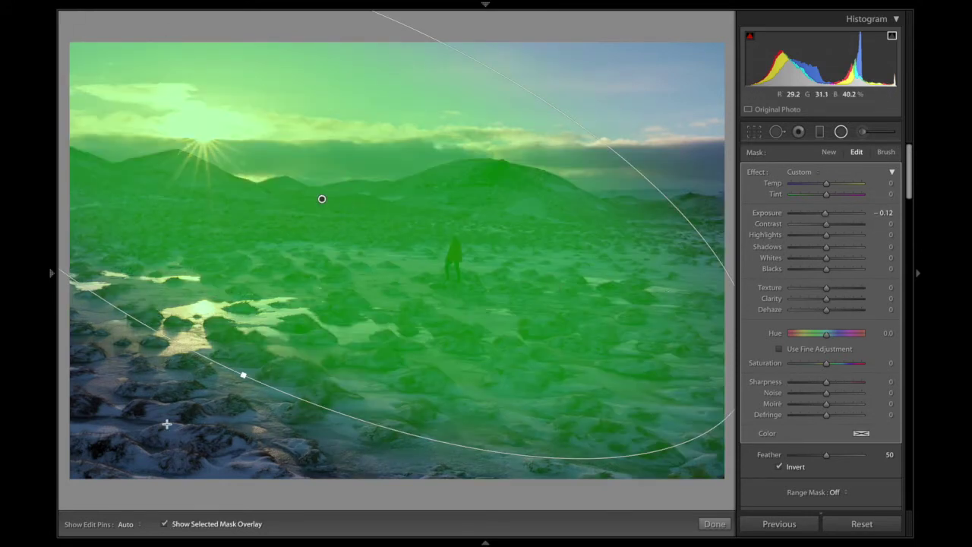
click(797, 467)
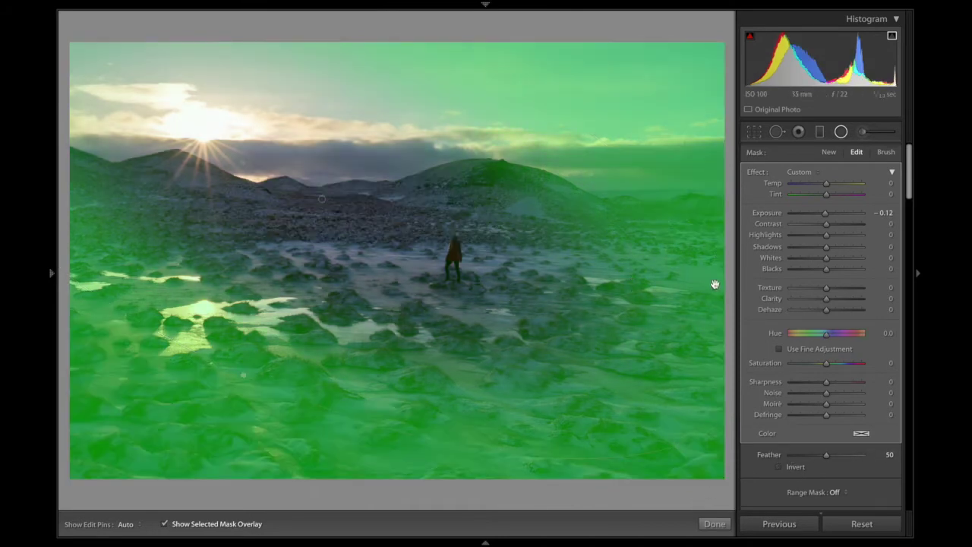
key(o)
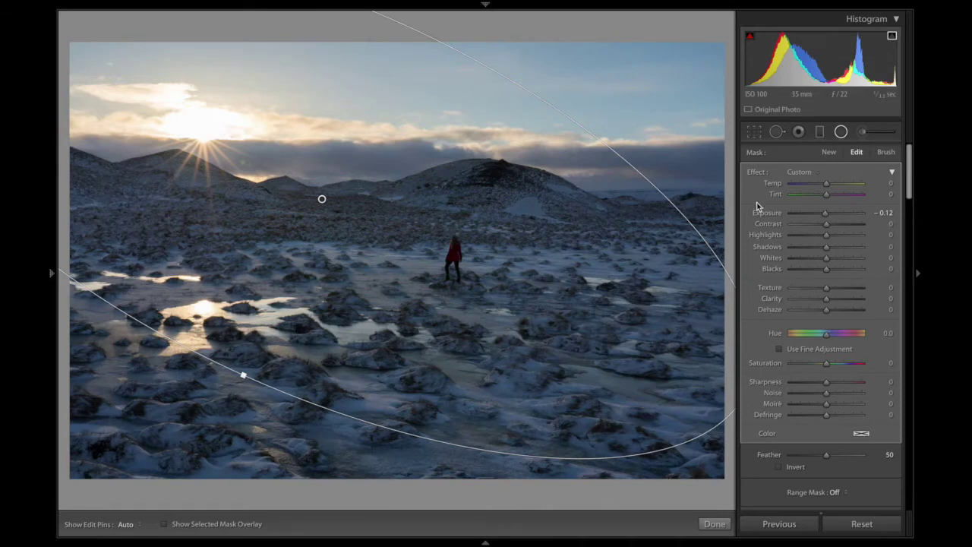
drag(819, 214, 817, 214)
- Shift, rotate and widen the radial ellipse so it spans from the sunlit sky across the person, centred below the small distant hill
drag(621, 319, 555, 287)
drag(599, 360, 551, 332)
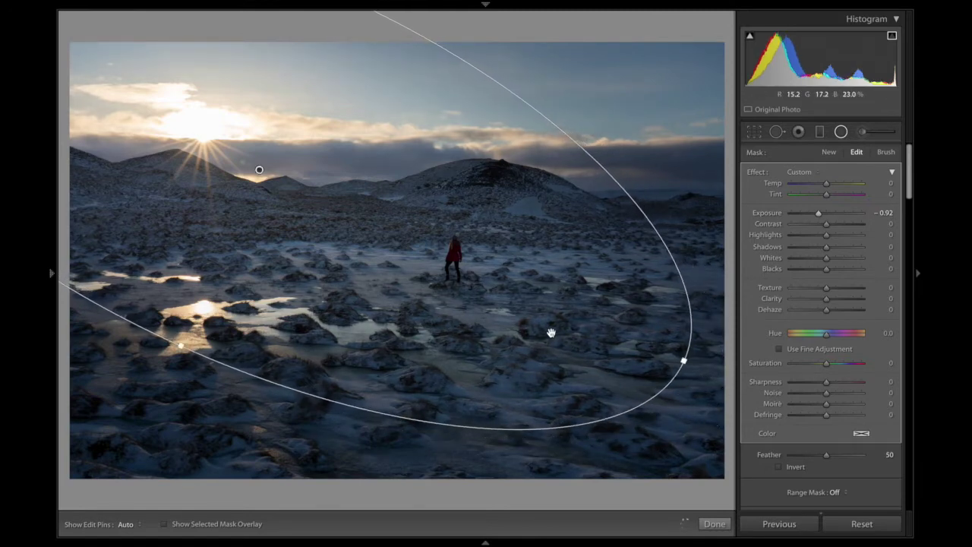
drag(476, 302, 492, 318)
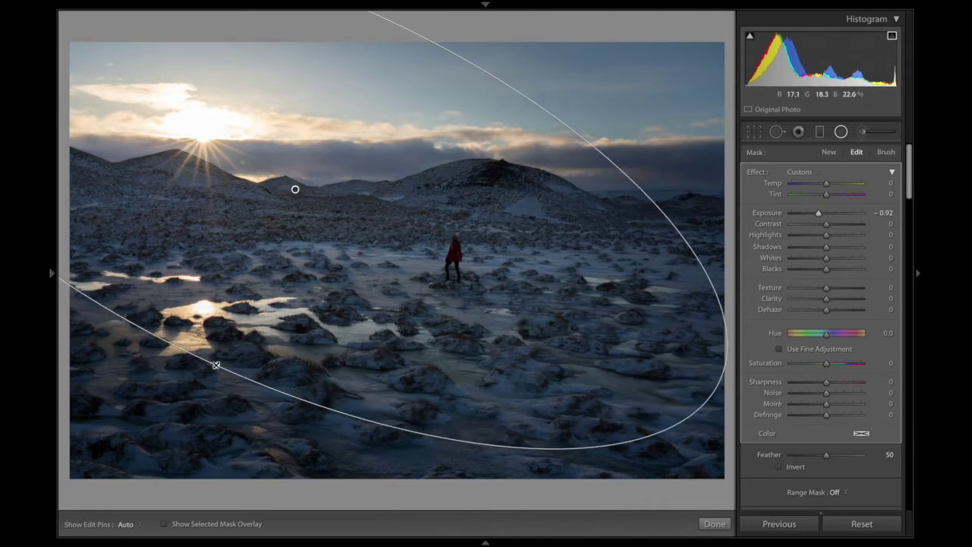
mouse_move(217, 364)
mouse_down()
mouse_move(158, 438)
mouse_move(313, 314)
mouse_move(214, 370)
mouse_up()
drag(242, 281, 233, 296)
drag(655, 448, 683, 439)
drag(498, 334, 501, 336)
drag(219, 394, 225, 374)
drag(421, 313, 445, 306)
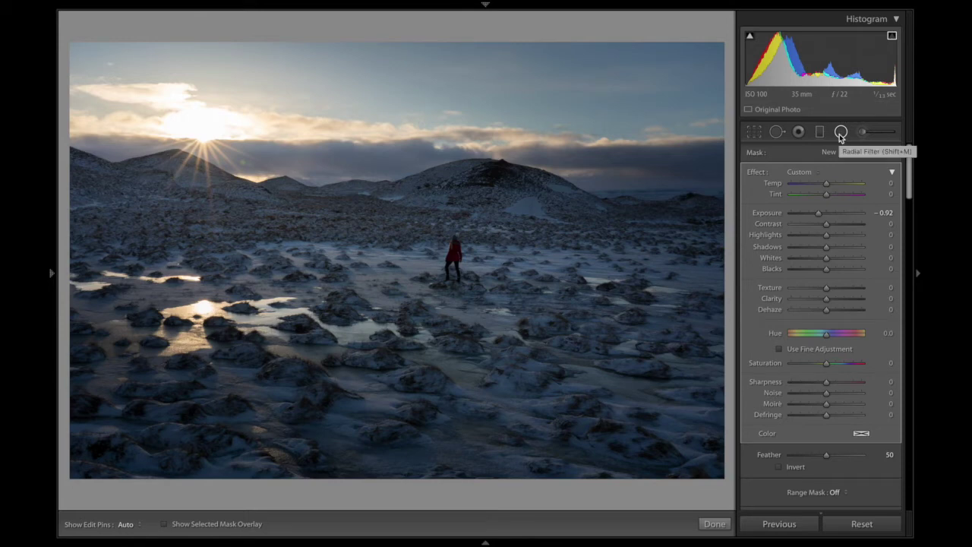
- Reshape the radial ellipse to fit inside the photo, centred just beside the person and tilted from the sun to the lower-right foreground
mouse_move(215, 41)
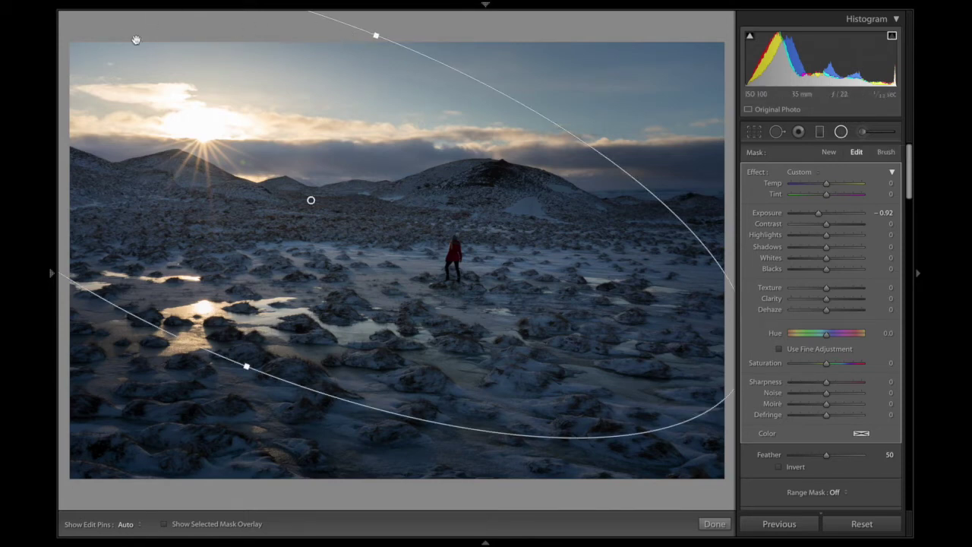
drag(399, 221, 281, 183)
drag(627, 335, 265, 195)
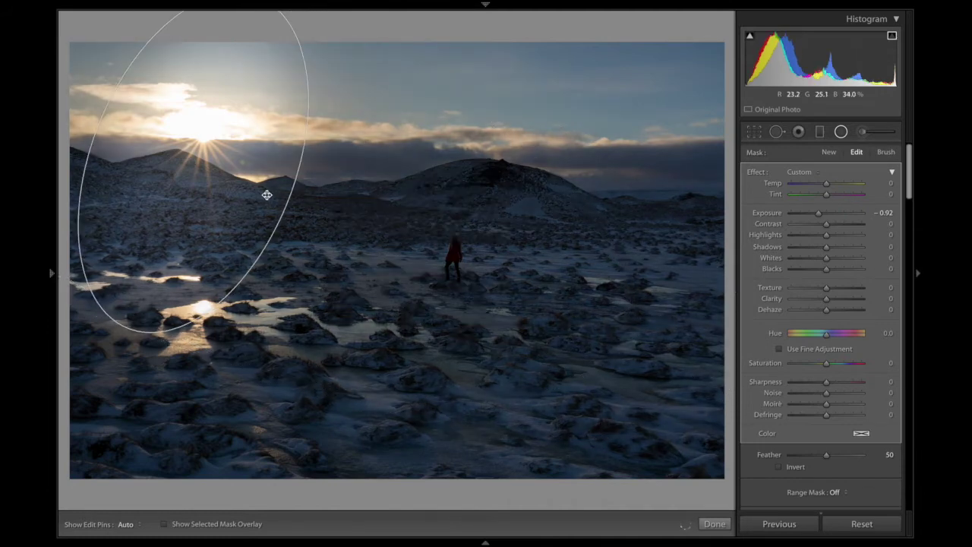
drag(347, 230, 377, 255)
drag(280, 213, 391, 273)
drag(525, 315, 633, 355)
drag(471, 312, 536, 336)
drag(709, 300, 712, 296)
drag(289, 189, 312, 199)
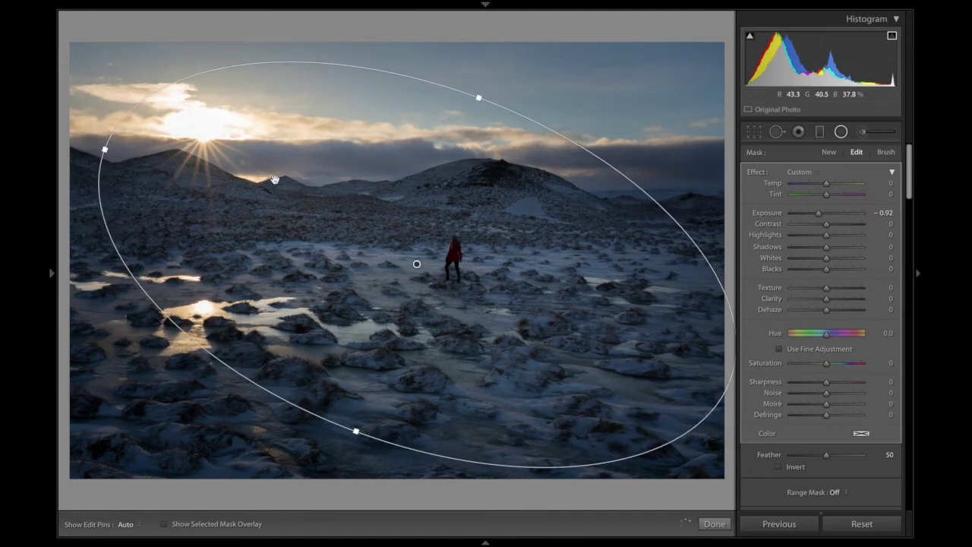
drag(491, 283, 485, 286)
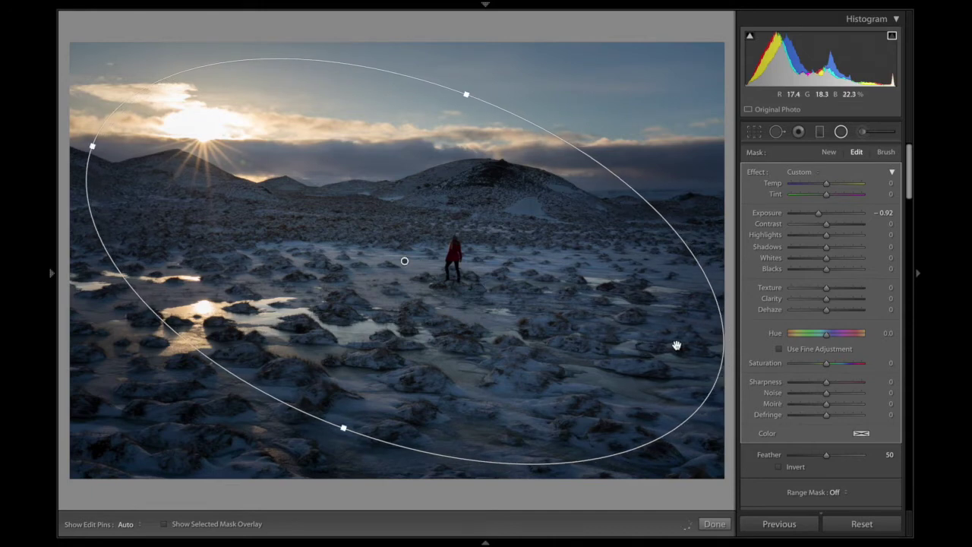
- Add a second, inverted radial filter as a narrow tilted ellipse from the sun through the person to the photo's right edge
click(828, 153)
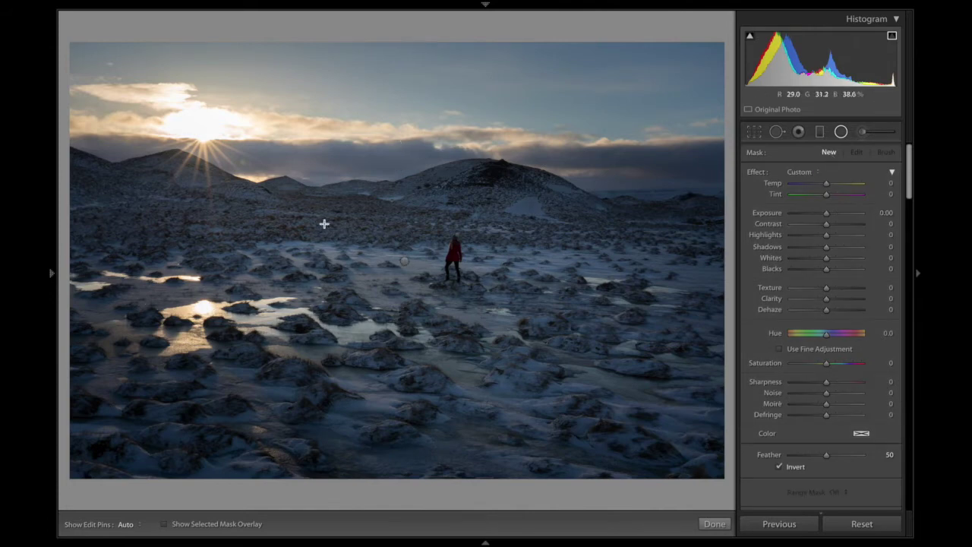
drag(321, 211, 605, 286)
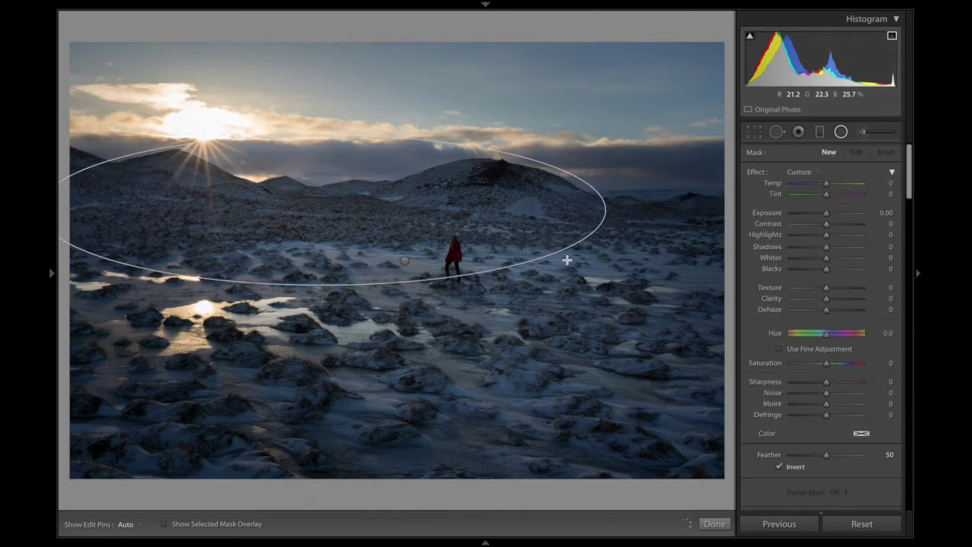
drag(567, 261, 575, 373)
drag(460, 304, 531, 313)
drag(534, 271, 596, 303)
drag(615, 370, 616, 372)
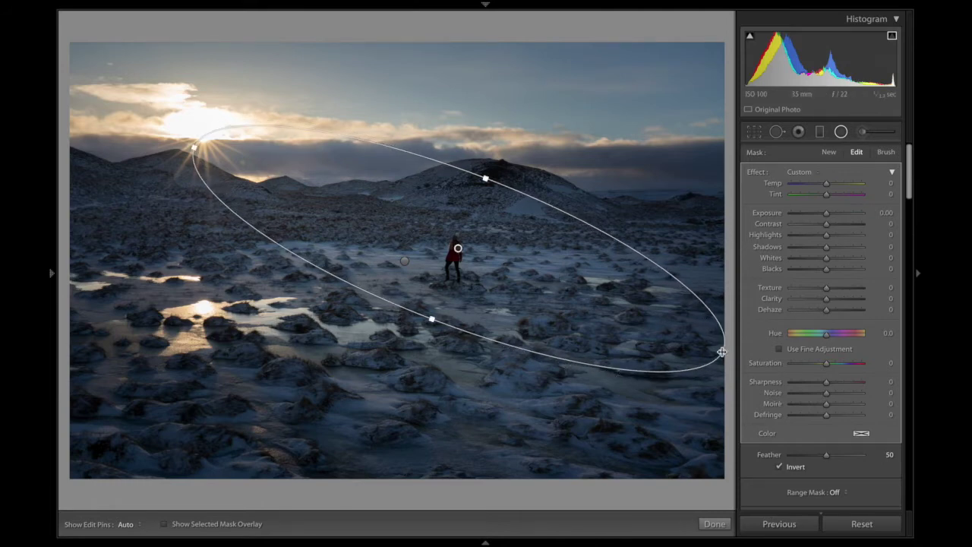
drag(722, 352, 733, 354)
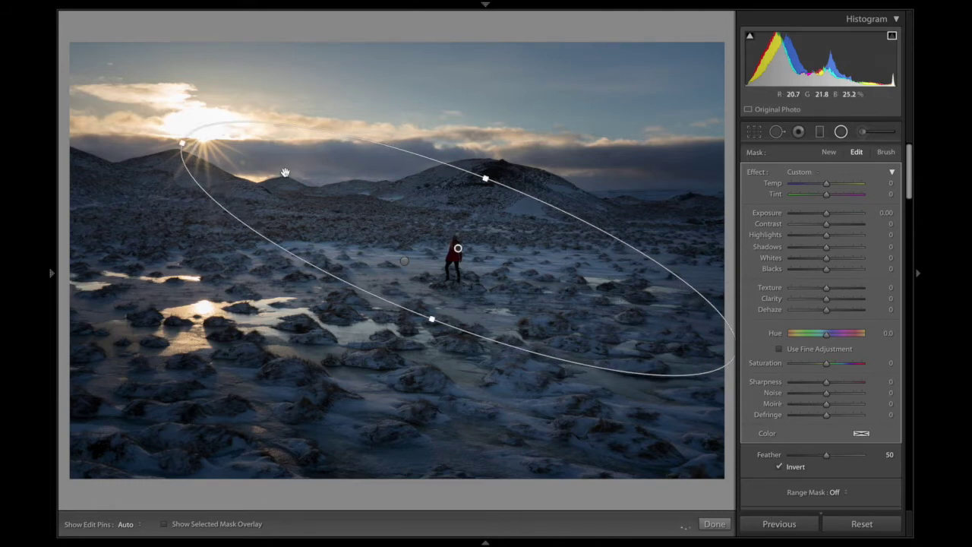
- Shift the narrow ellipse slightly toward the lower-right foreground and set its Whites to 6, Exposure to 0.50 and Temp to 9
drag(586, 311, 598, 325)
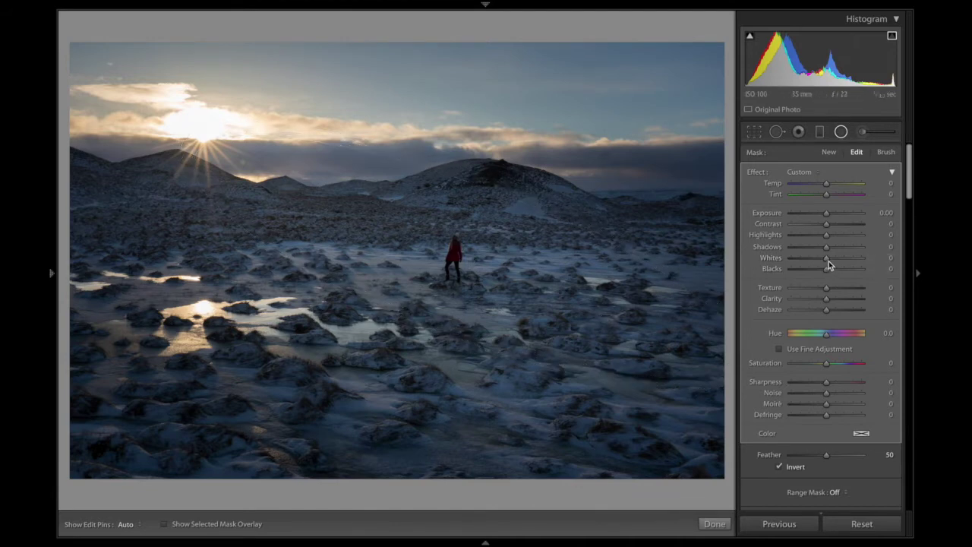
drag(835, 261, 830, 261)
drag(830, 213, 832, 214)
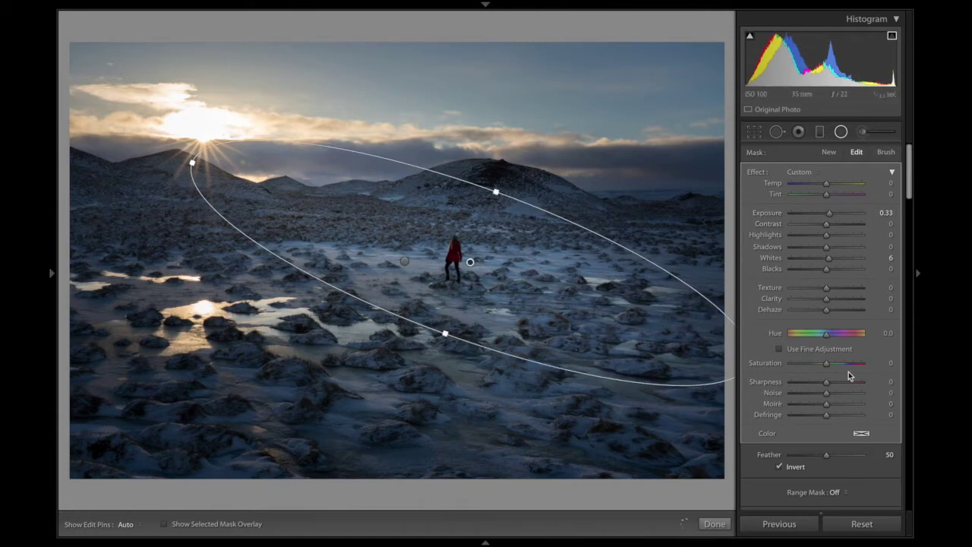
drag(828, 213, 830, 213)
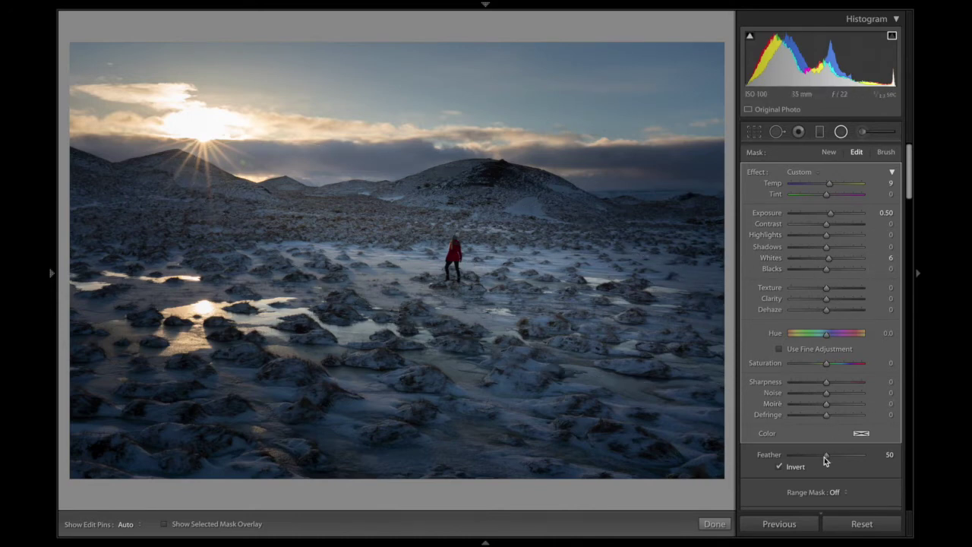
- Compare the filter's Feather at 0 and 100 with the mask overlay shown, settle on 70 without the overlay, and finish the filter
drag(826, 455, 838, 456)
key(o)
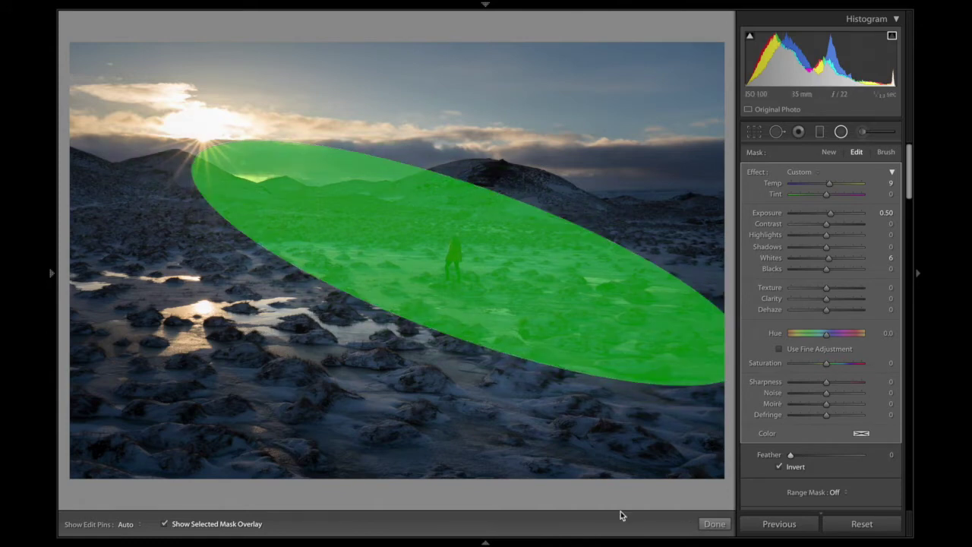
drag(793, 455, 922, 476)
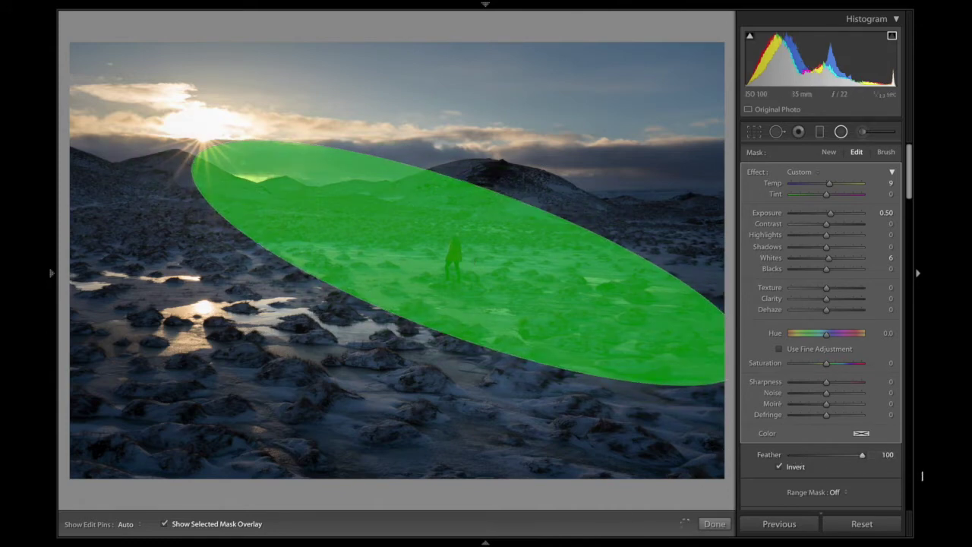
key(o)
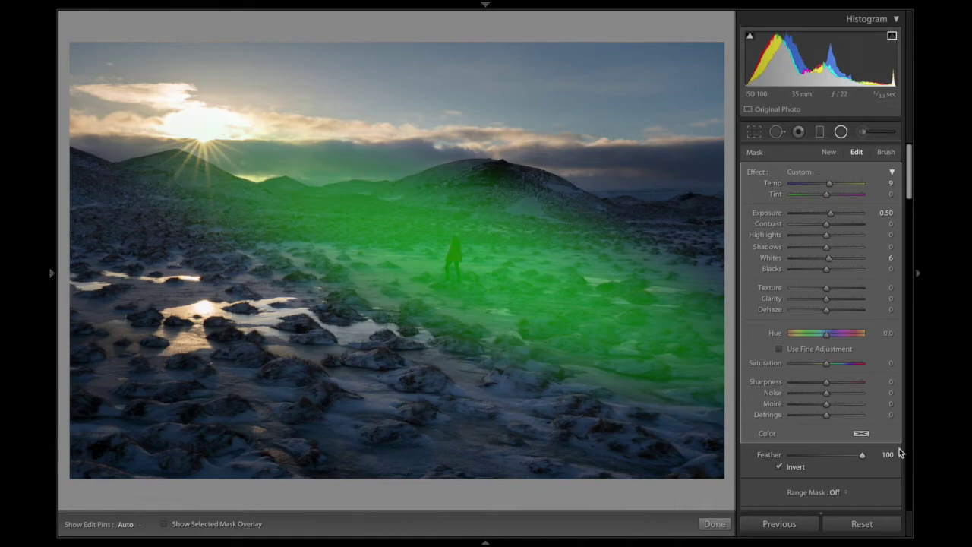
drag(861, 453, 839, 460)
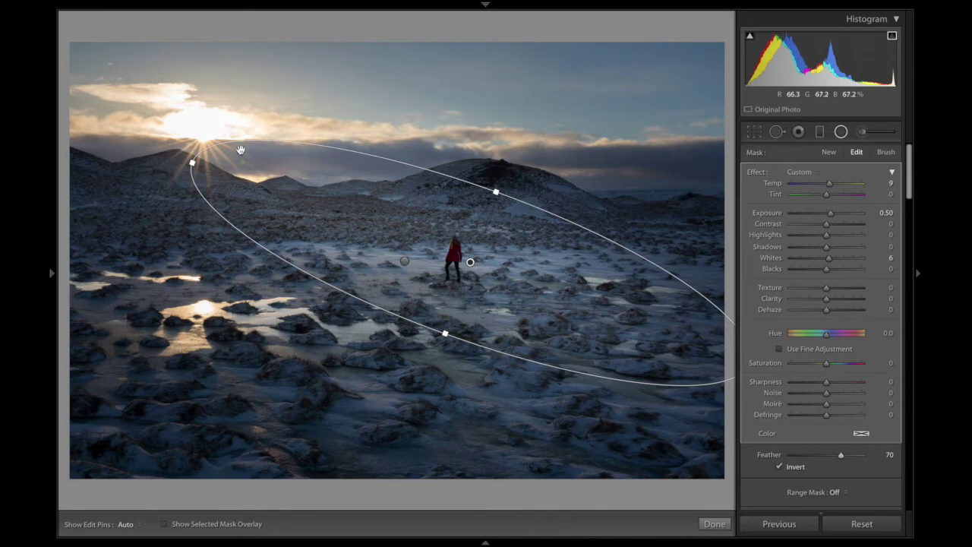
click(716, 524)
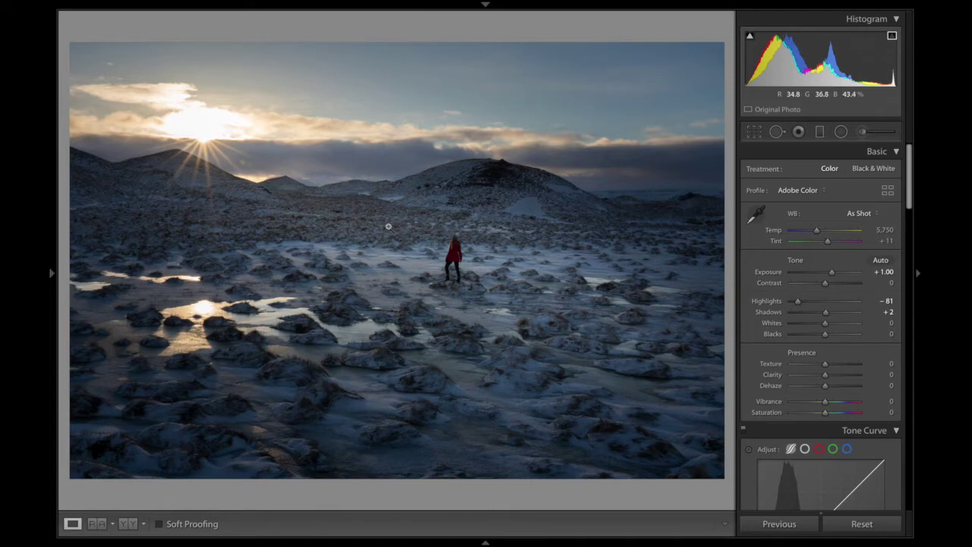
- Add an inverted radial filter as a wide flat ellipse over the plain behind the person, with Whites 6, Blacks -11 and Temp -5
click(840, 132)
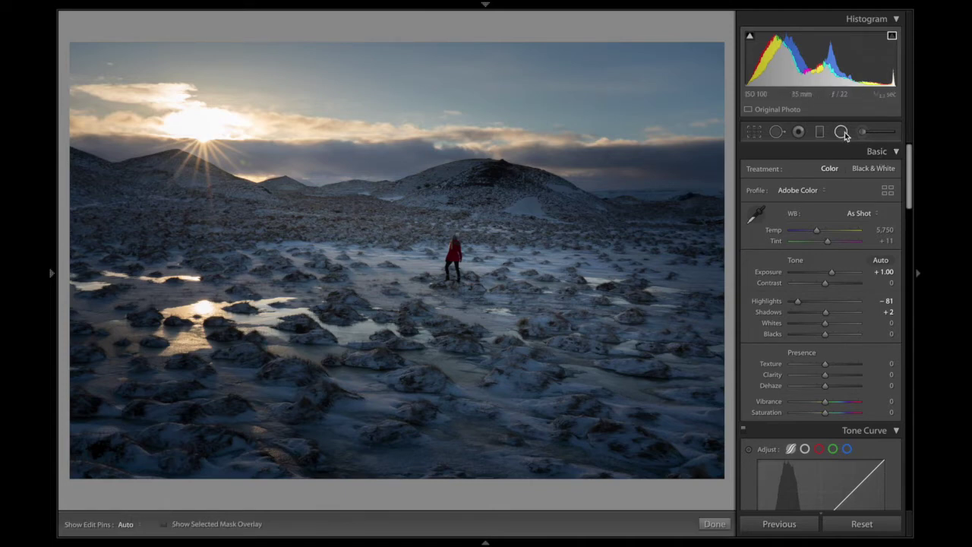
drag(338, 215, 571, 248)
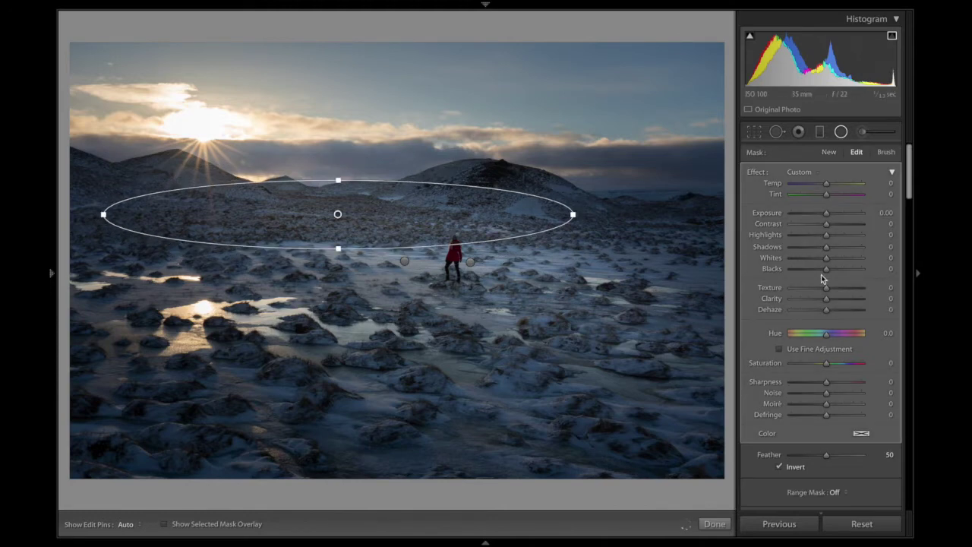
drag(824, 270, 822, 271)
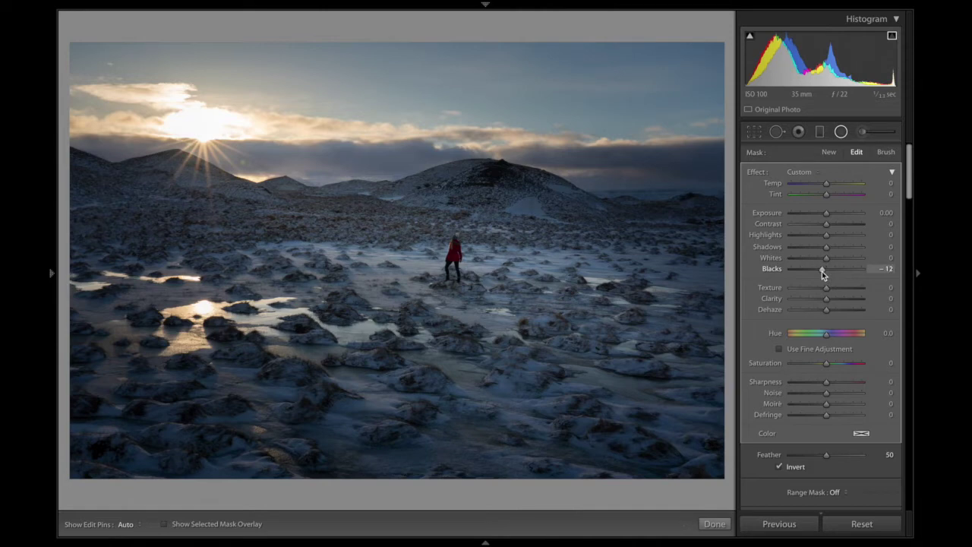
drag(822, 271, 822, 271)
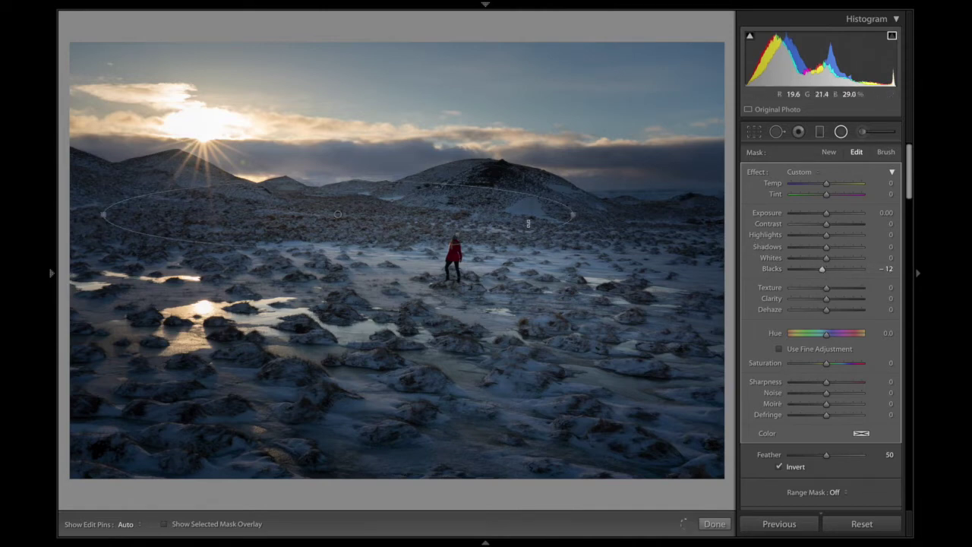
drag(826, 258, 831, 260)
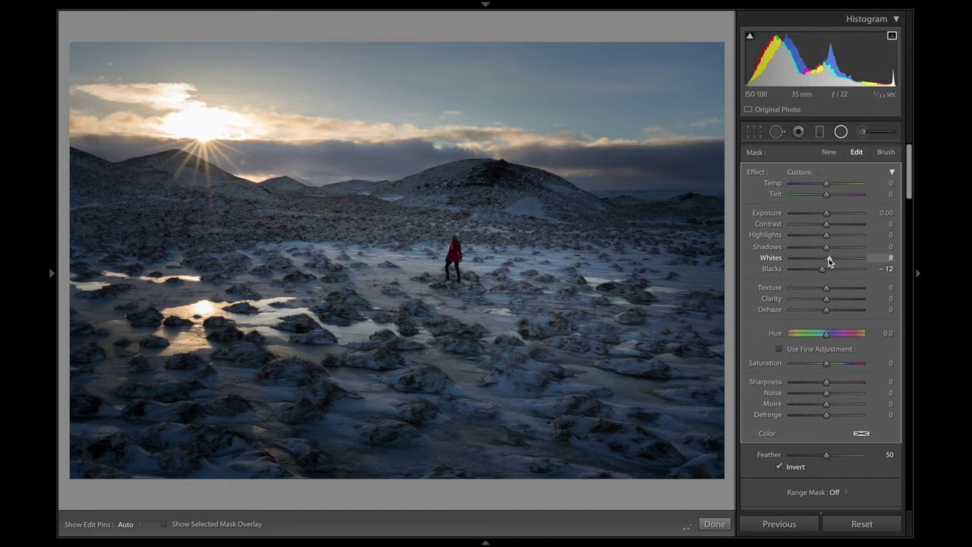
drag(822, 268, 823, 270)
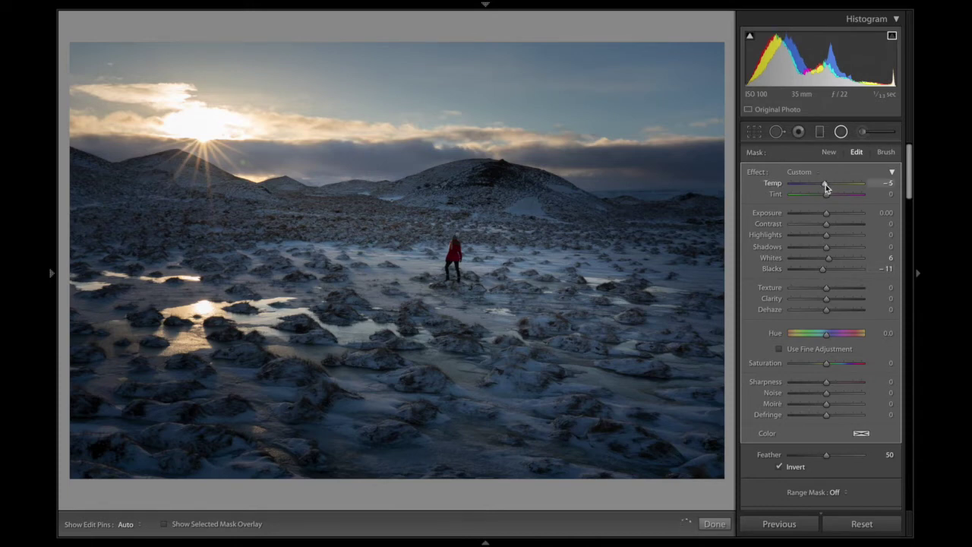
click(714, 523)
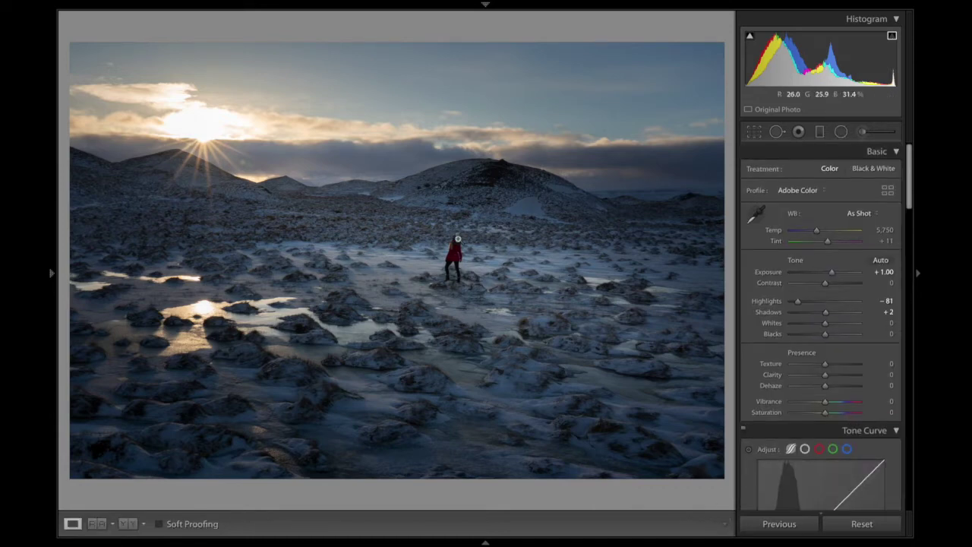
- Add a small inverted radial filter centred on the person and set its Exposure to 0.72
click(841, 131)
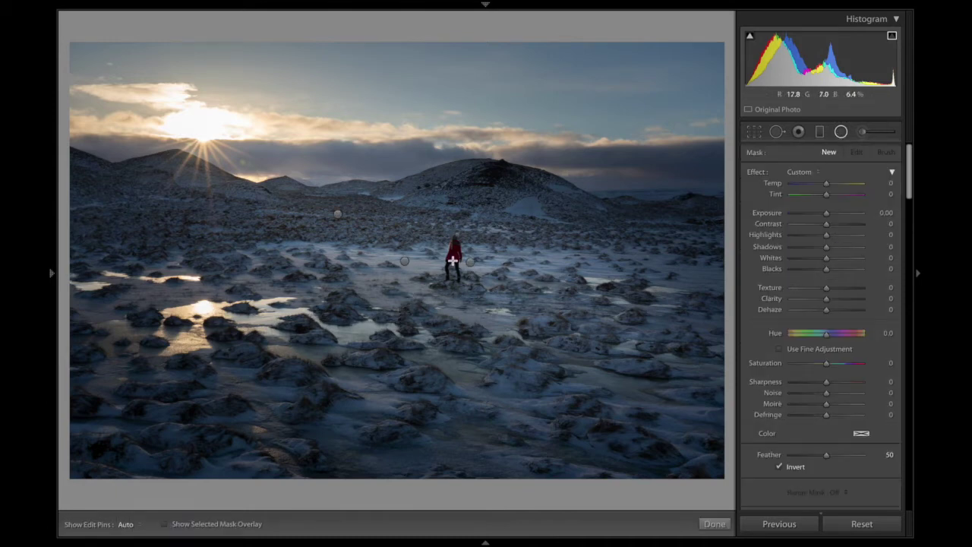
drag(452, 263, 492, 301)
drag(825, 212, 831, 215)
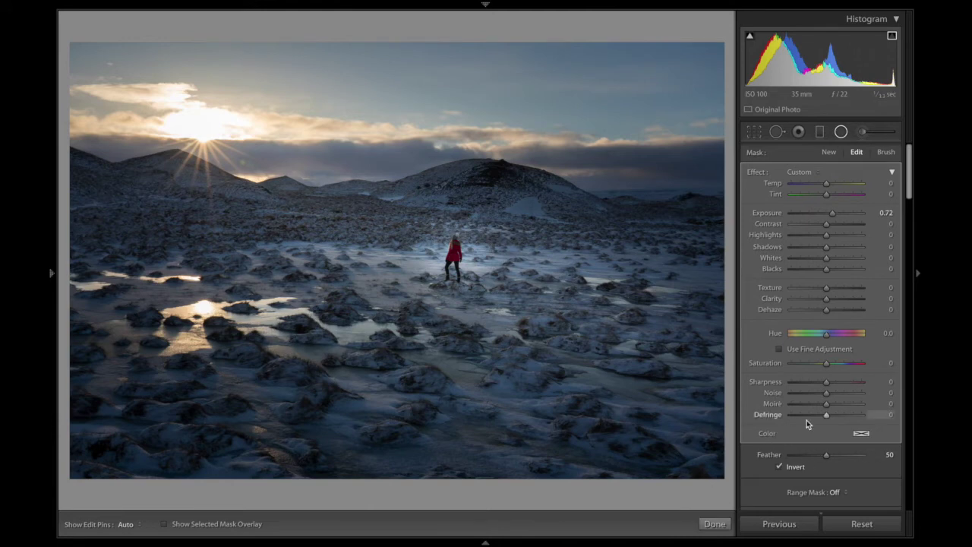
- Limit the person's radial filter with a Color range mask sampled from the red jacket
click(838, 492)
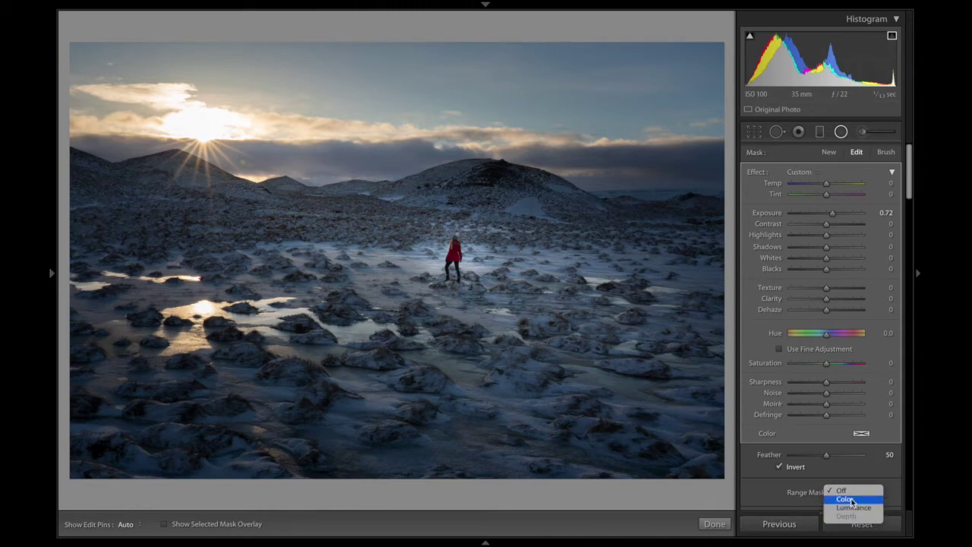
click(530, 361)
key(z)
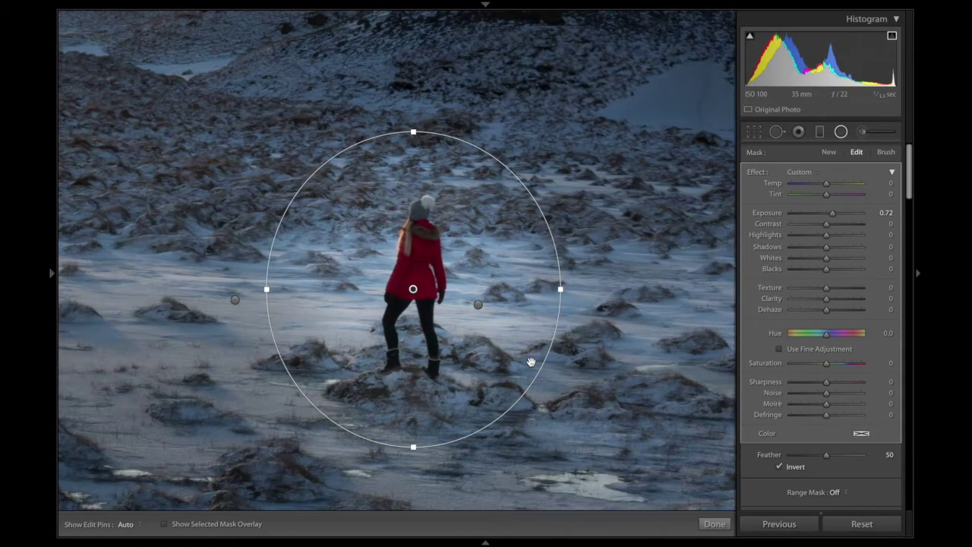
click(834, 492)
click(843, 499)
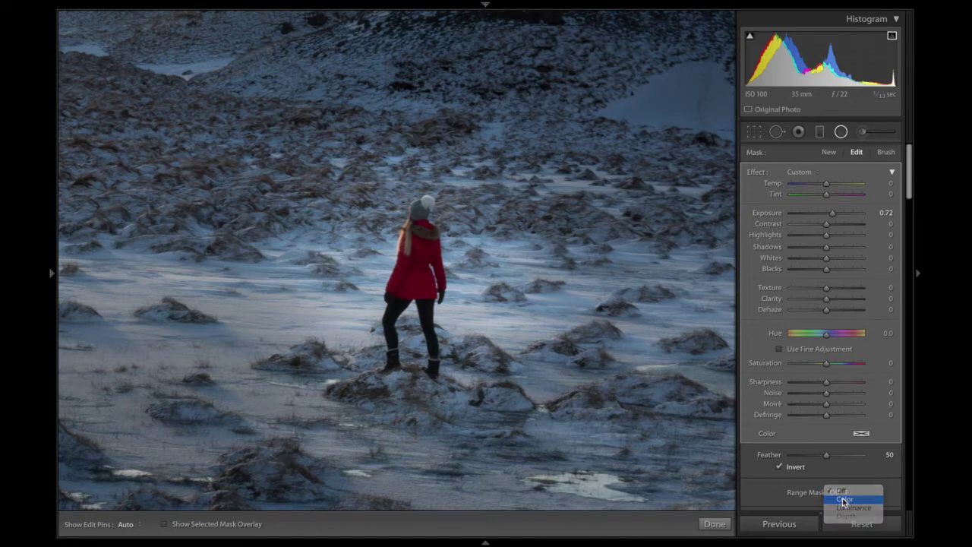
click(755, 492)
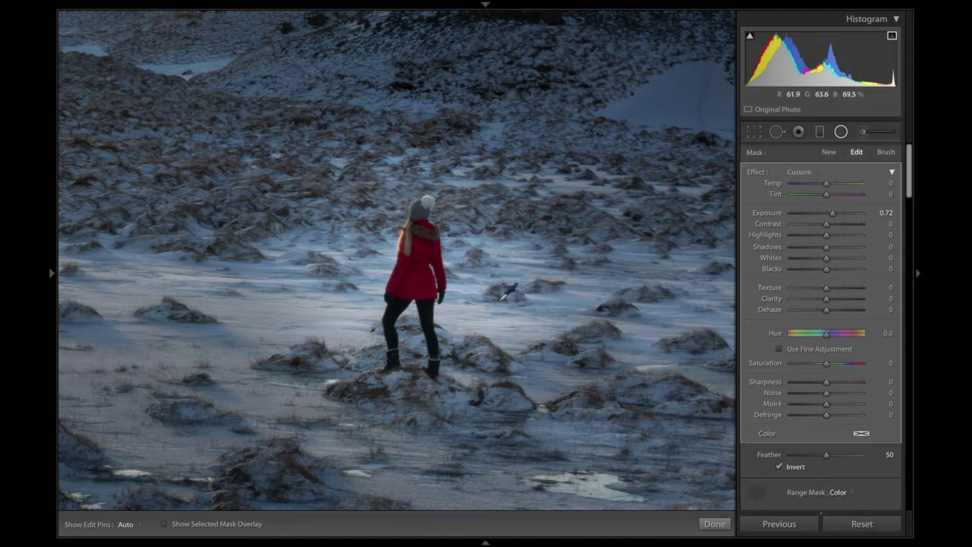
click(433, 287)
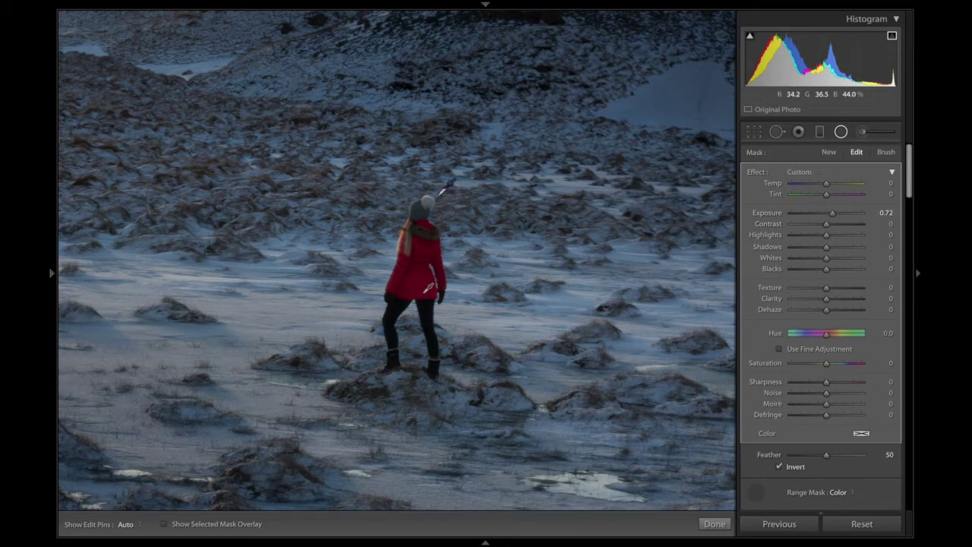
click(754, 493)
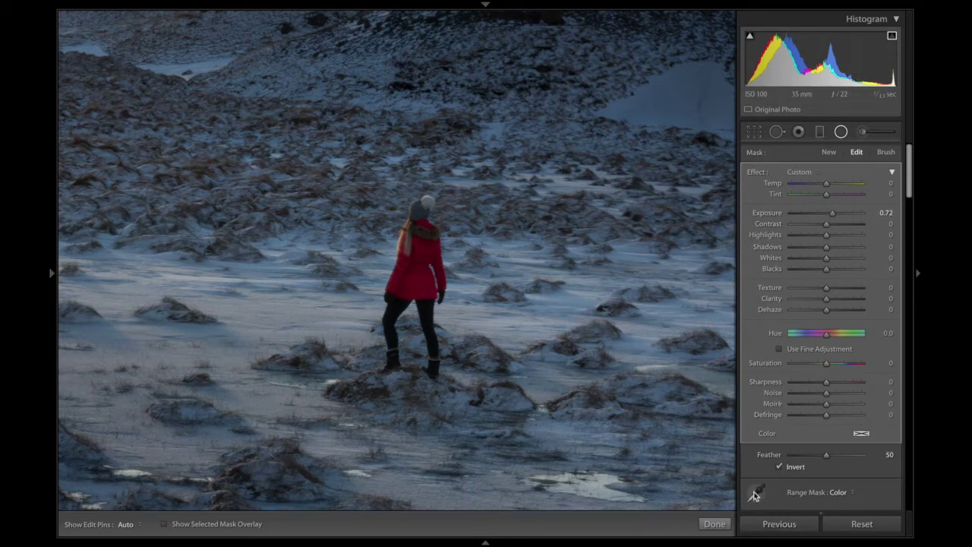
- Raise the jacket filter's Exposure to 1.84 and set the Color range mask Amount to 36 after trying 0 and 27
drag(835, 215, 847, 217)
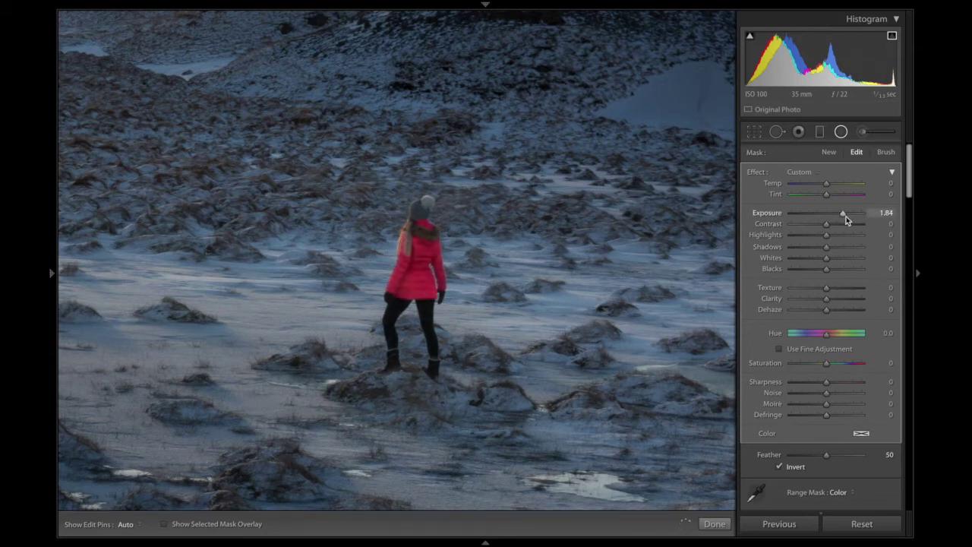
mouse_move(412, 284)
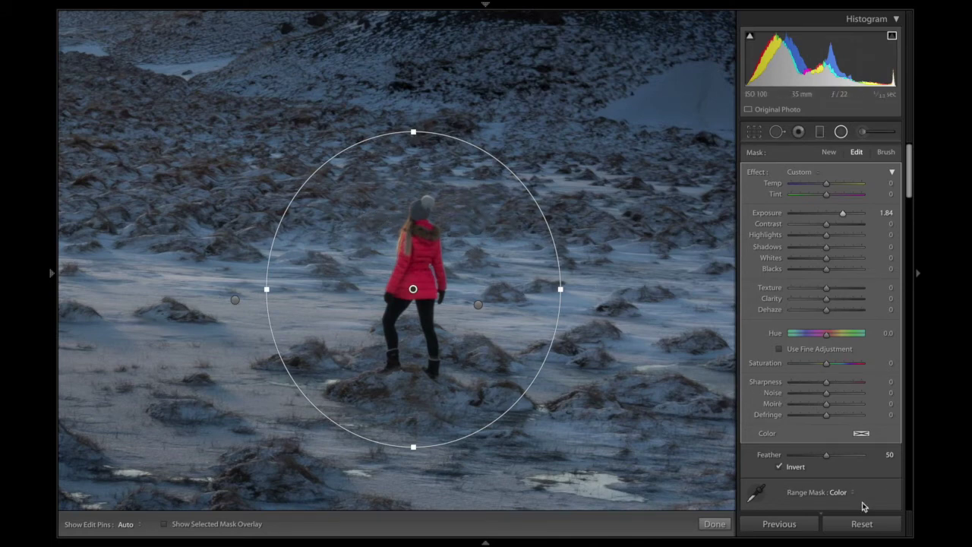
scroll(863, 506, down, 3)
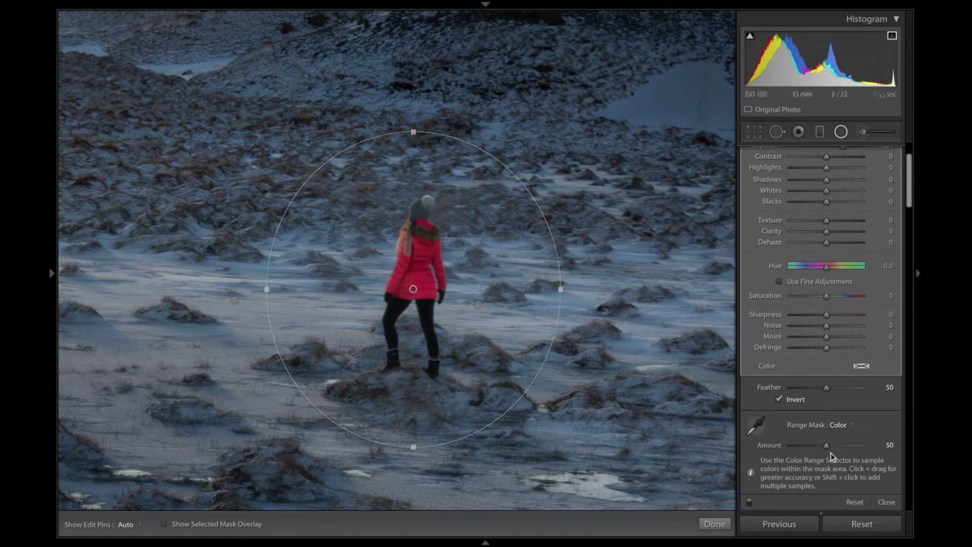
drag(827, 446, 723, 452)
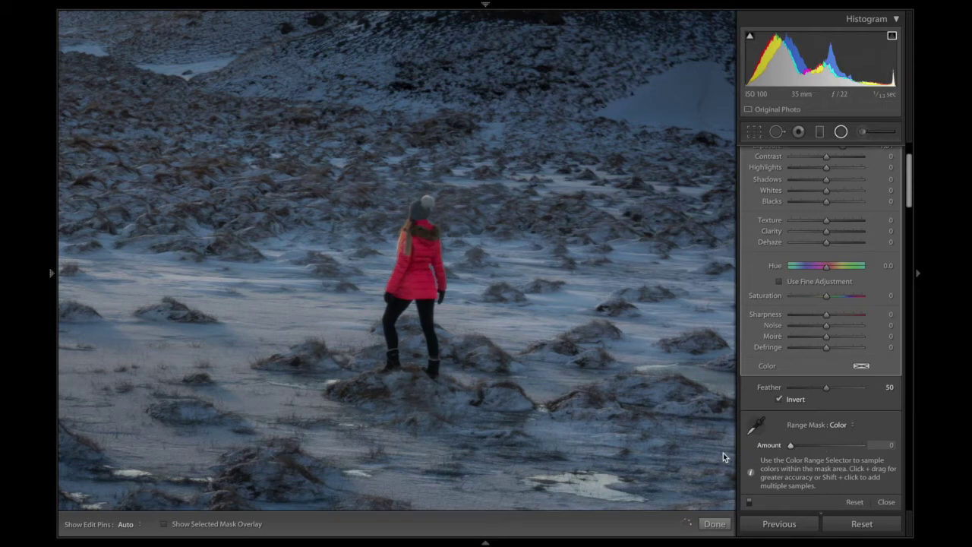
drag(793, 452, 809, 454)
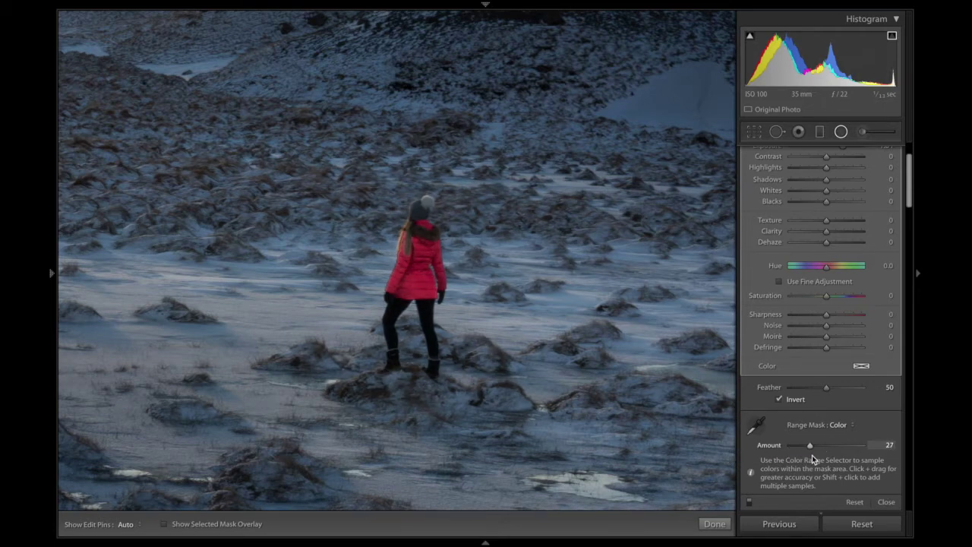
drag(812, 455, 816, 455)
mouse_move(813, 444)
mouse_down()
mouse_move(830, 448)
mouse_move(816, 448)
mouse_up()
mouse_move(689, 366)
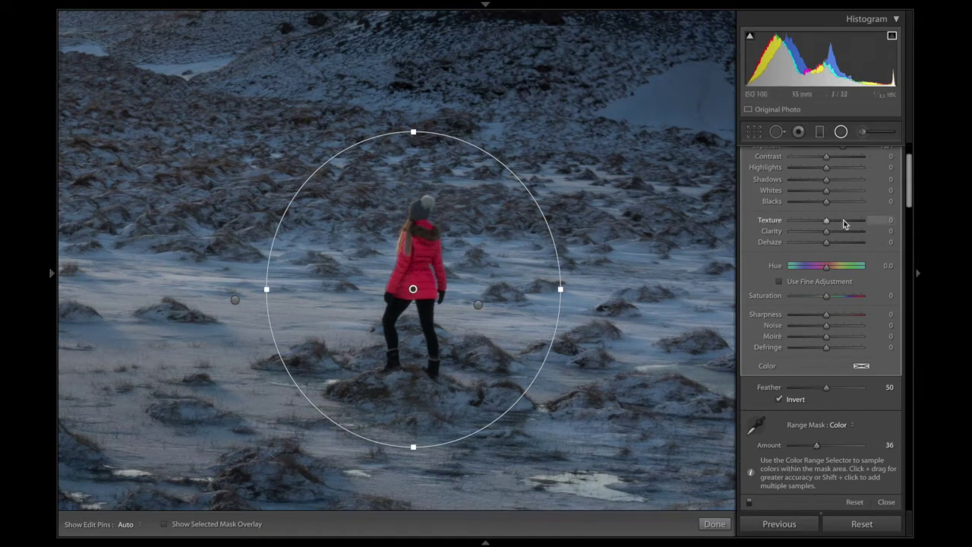
- Set the jacket filter's Saturation to 14, Exposure to 1.68 and Whites to 20
scroll(835, 220, up, 2)
drag(824, 335, 829, 335)
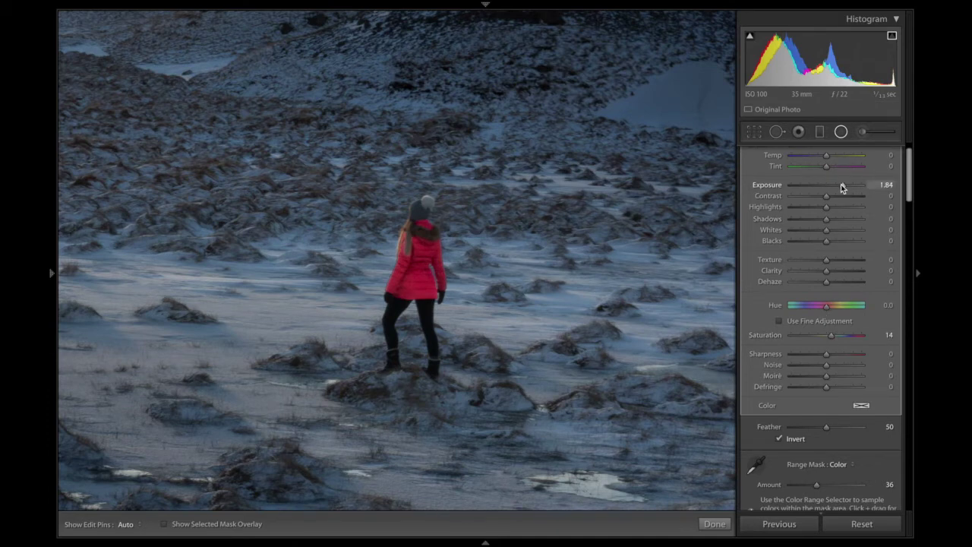
drag(840, 184, 838, 185)
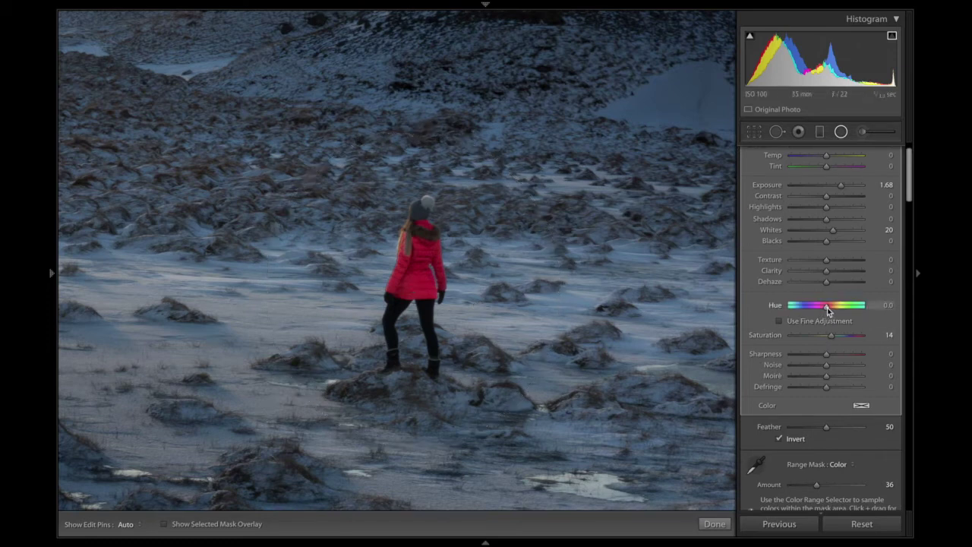
- Turn the jacket green with Hue 112.3 and raise the Color range mask Amount through 68 to 95, checking the surroundings up close
drag(827, 310, 854, 312)
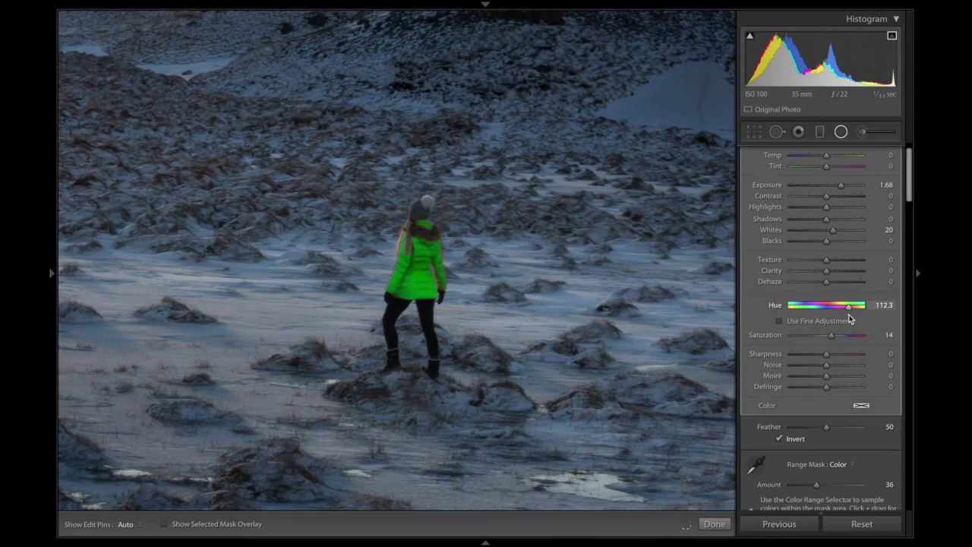
drag(816, 484, 838, 488)
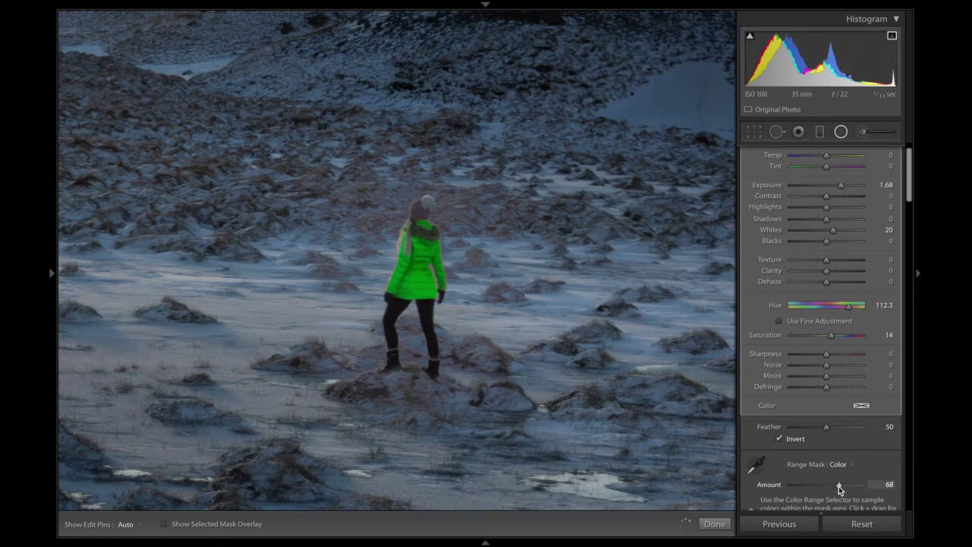
mouse_move(422, 271)
key(z)
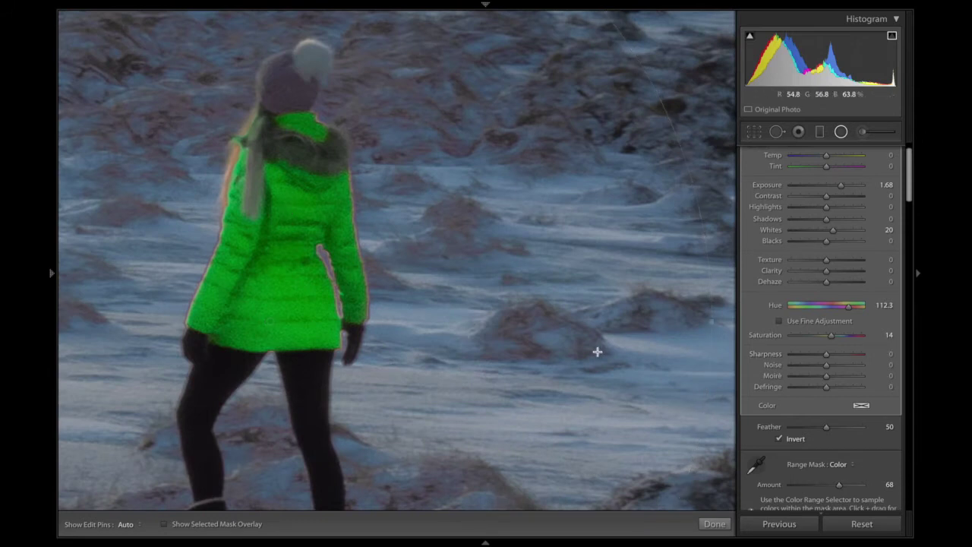
drag(489, 339, 584, 333)
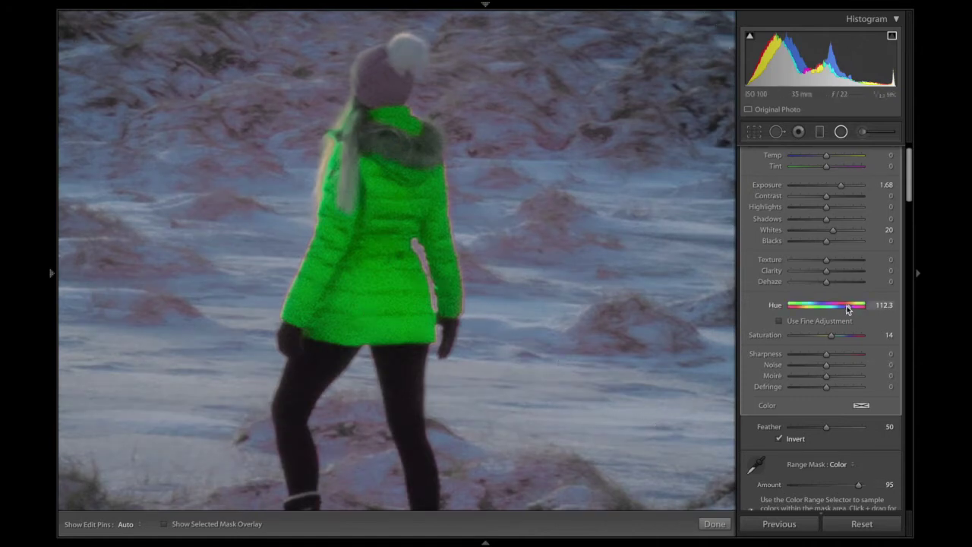
- Recolour the jacket yellow with Hue 44.1 and Saturation 6 on the jacket filter, and view the whole photo
drag(850, 307, 836, 314)
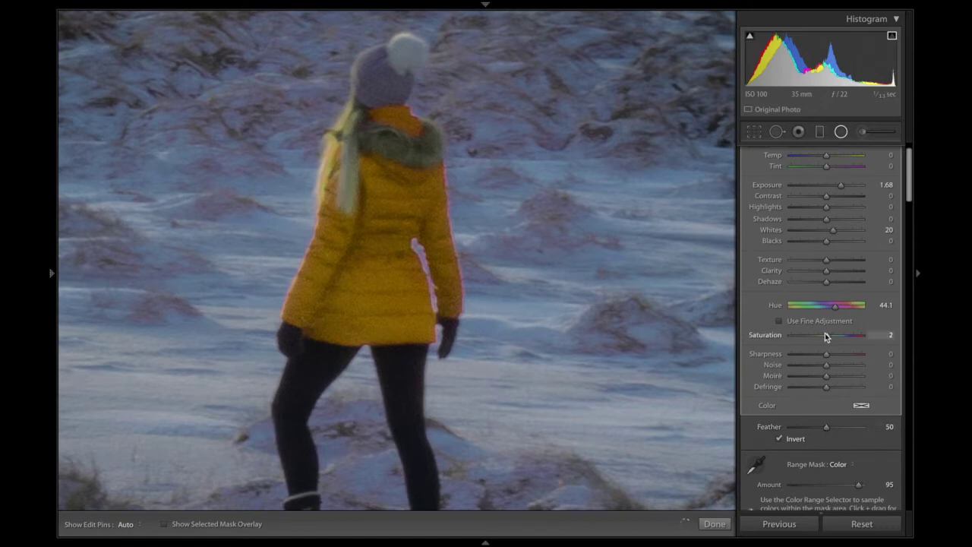
drag(824, 333, 827, 334)
key(z)
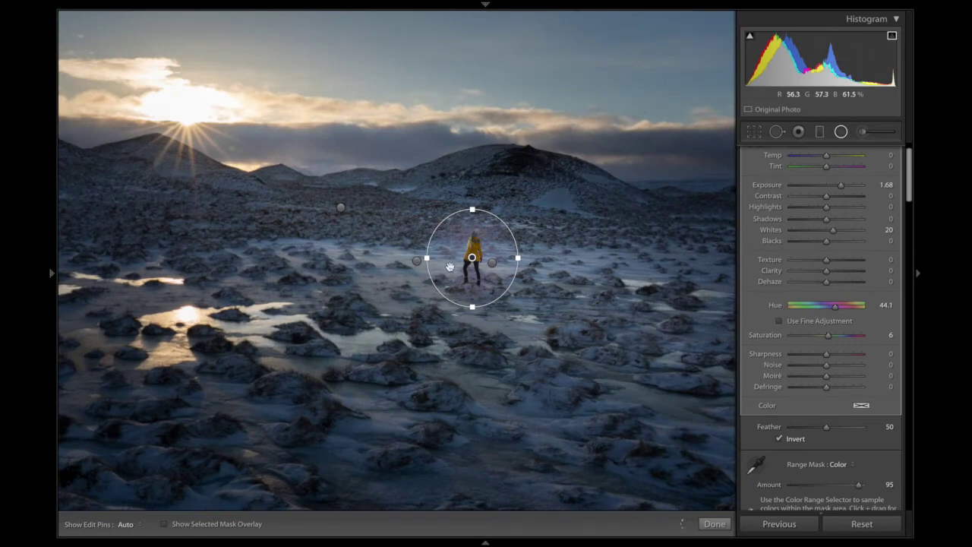
- Switch the selected radial filter to mask brushing and configure the eraser with Auto Mask on and Flow 59
scroll(862, 279, up, 2)
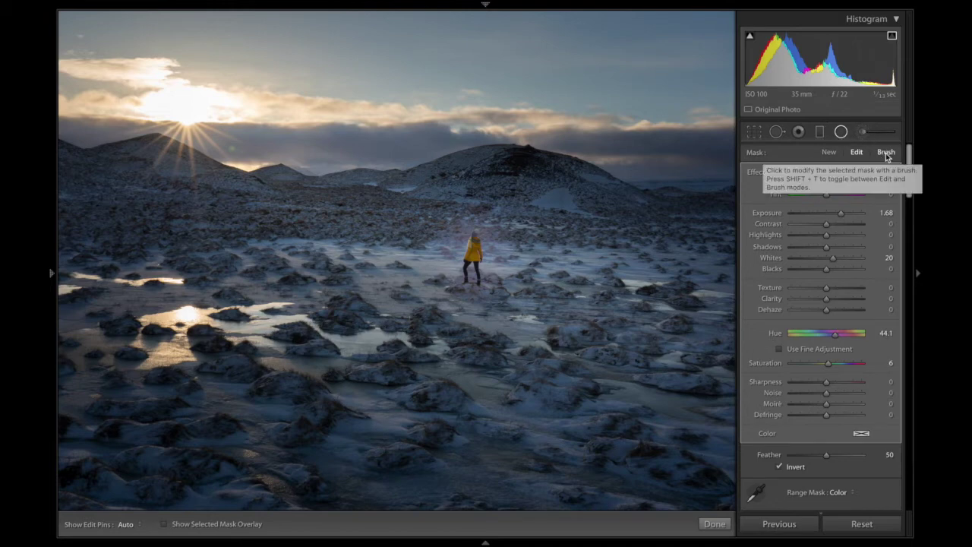
click(885, 152)
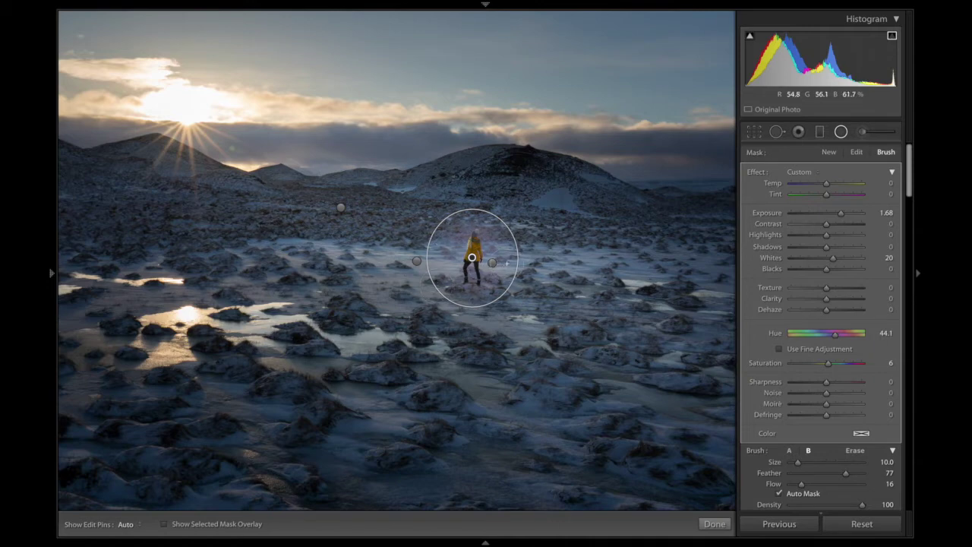
key(alt)
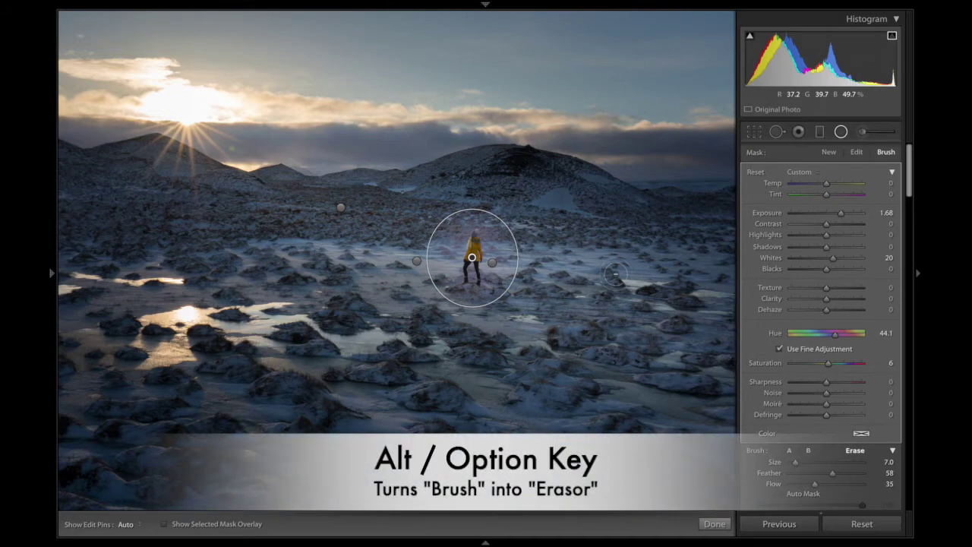
click(781, 494)
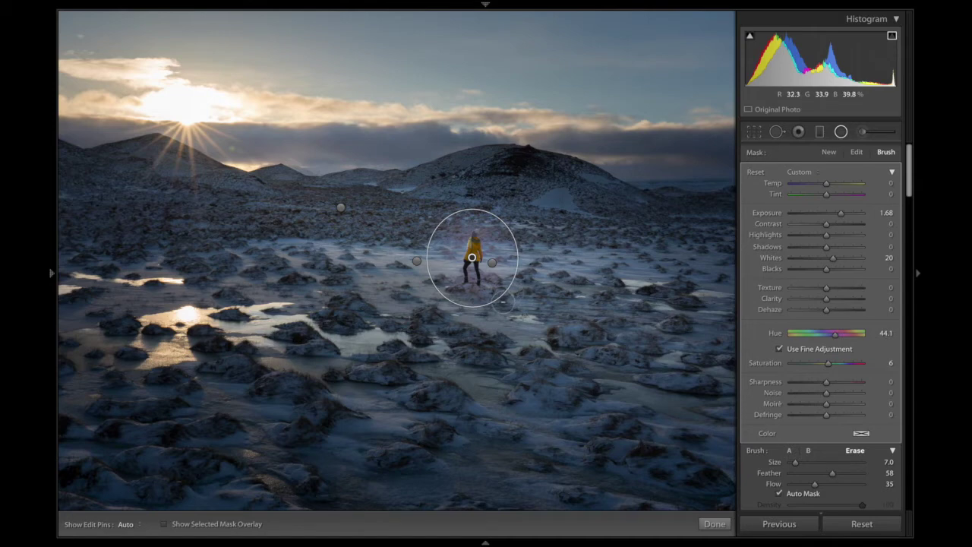
drag(814, 484, 832, 487)
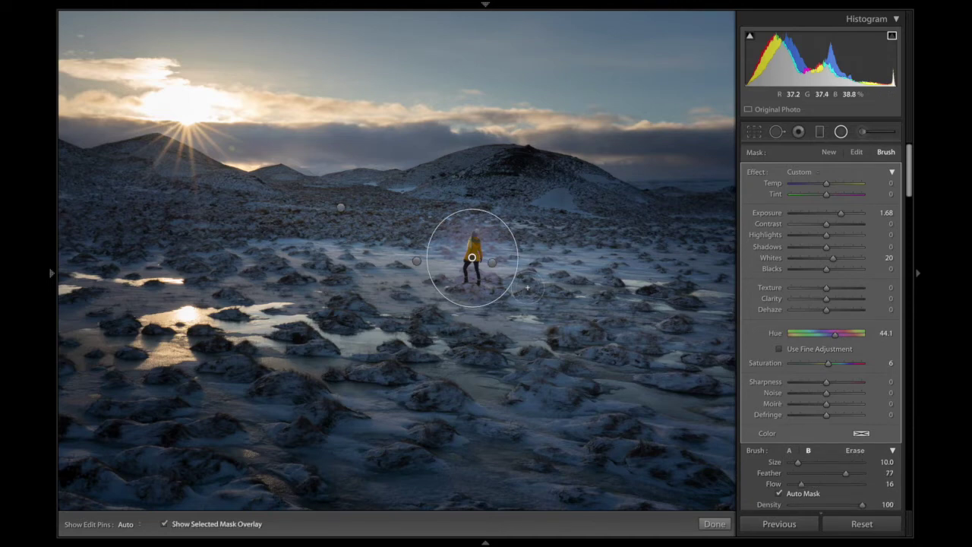
- Display the jacket filter's mask overlay and erase the mask from the ground around the person's feet and beside the body
key(o)
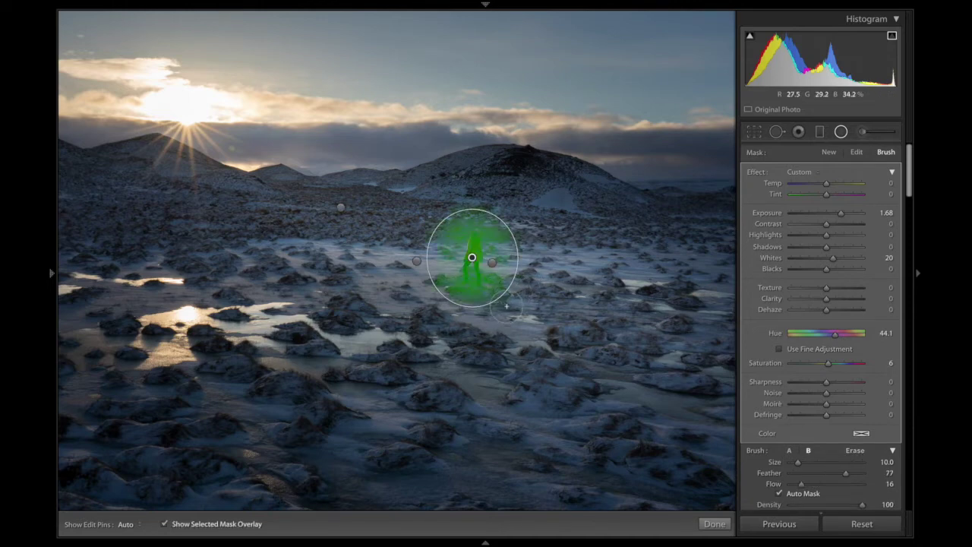
key(z)
key(alt)
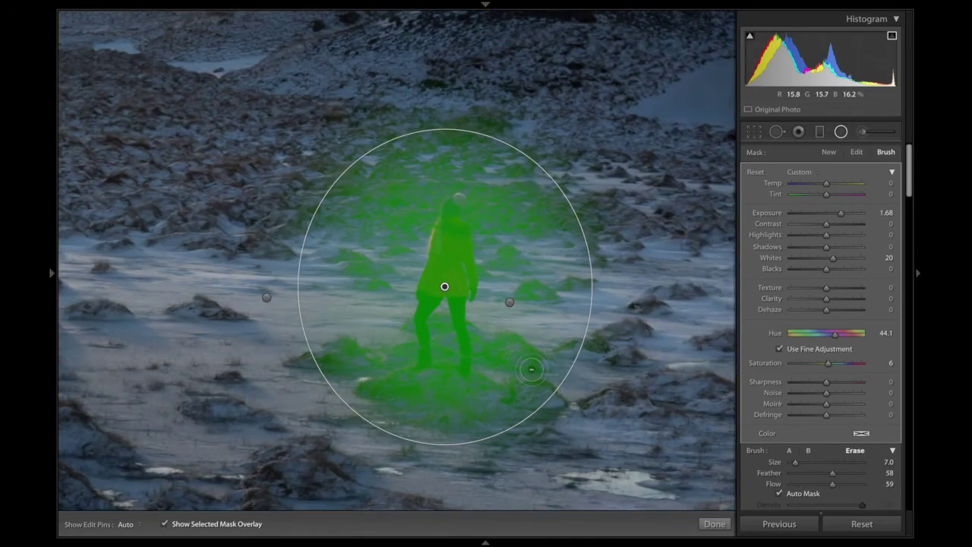
mouse_move(507, 392)
mouse_down()
mouse_move(531, 380)
mouse_move(543, 357)
mouse_move(493, 322)
mouse_up()
mouse_move(531, 410)
mouse_down()
mouse_move(382, 390)
mouse_move(325, 393)
mouse_move(487, 400)
mouse_move(439, 413)
mouse_up()
mouse_move(417, 215)
mouse_down()
mouse_move(402, 232)
mouse_move(346, 230)
mouse_move(373, 211)
mouse_move(347, 295)
mouse_up()
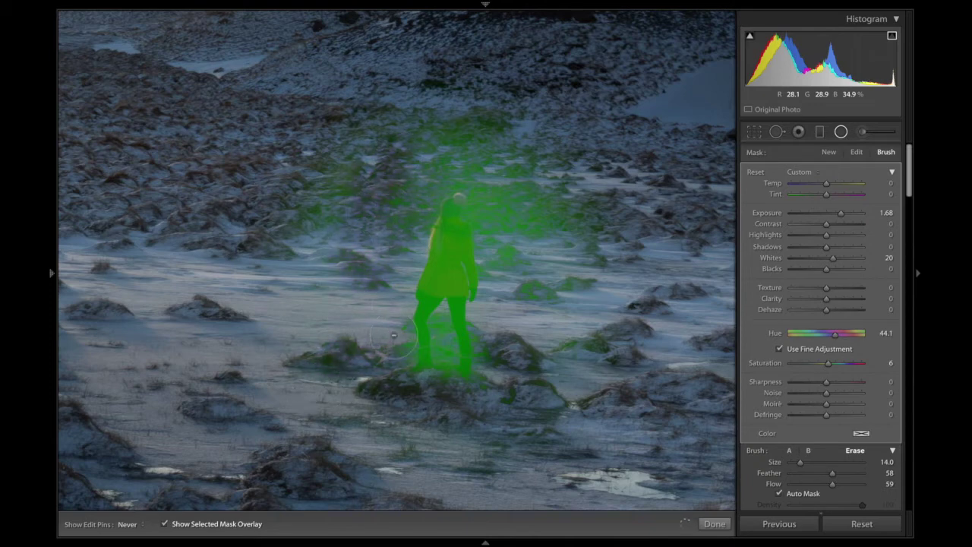
- Reduce the eraser size to 10 and clean the mask spill between and around the person's legs
key(h)
key([)
key([)
key(h)
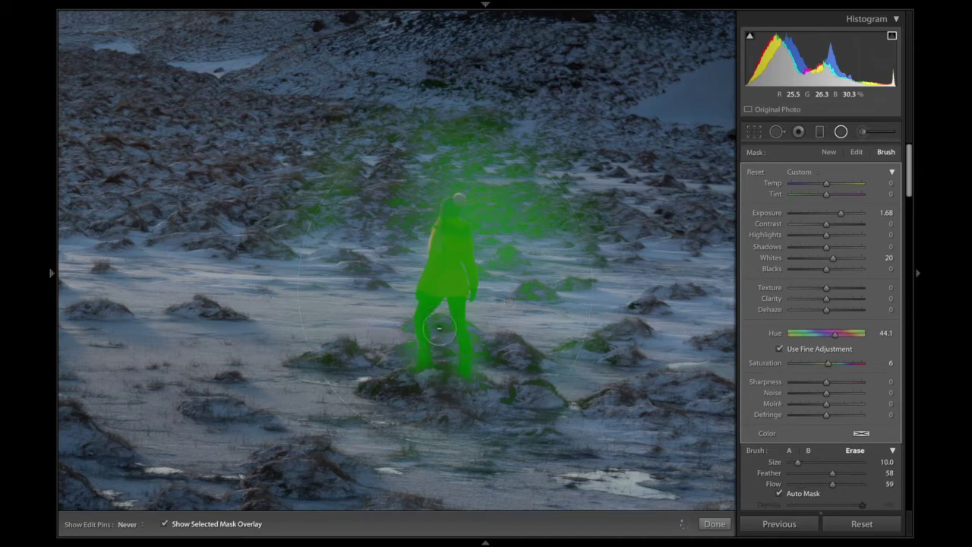
key(h)
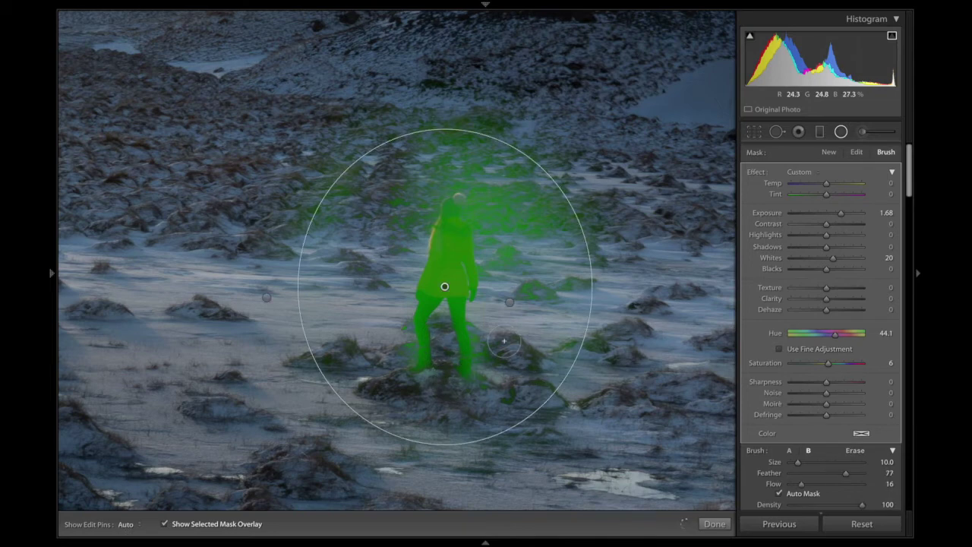
key(h)
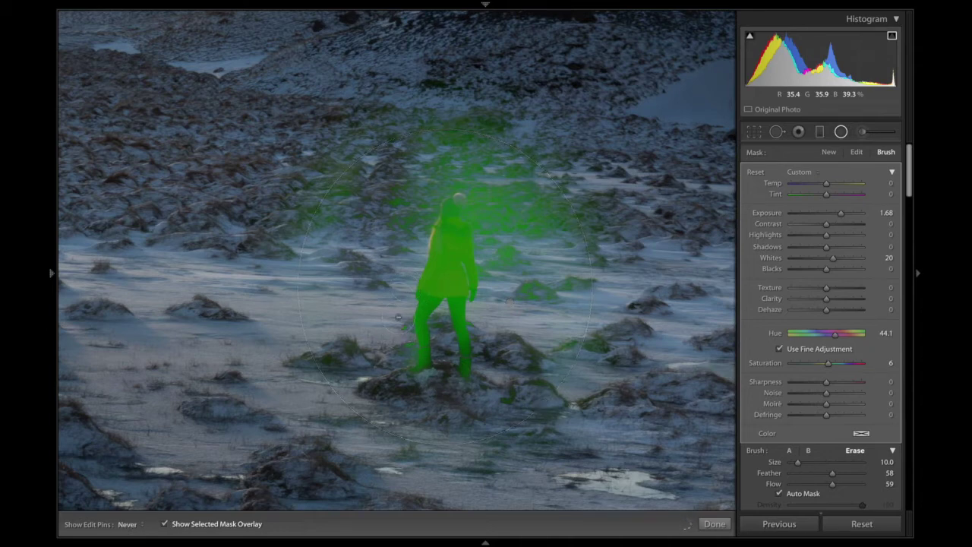
key(alt)
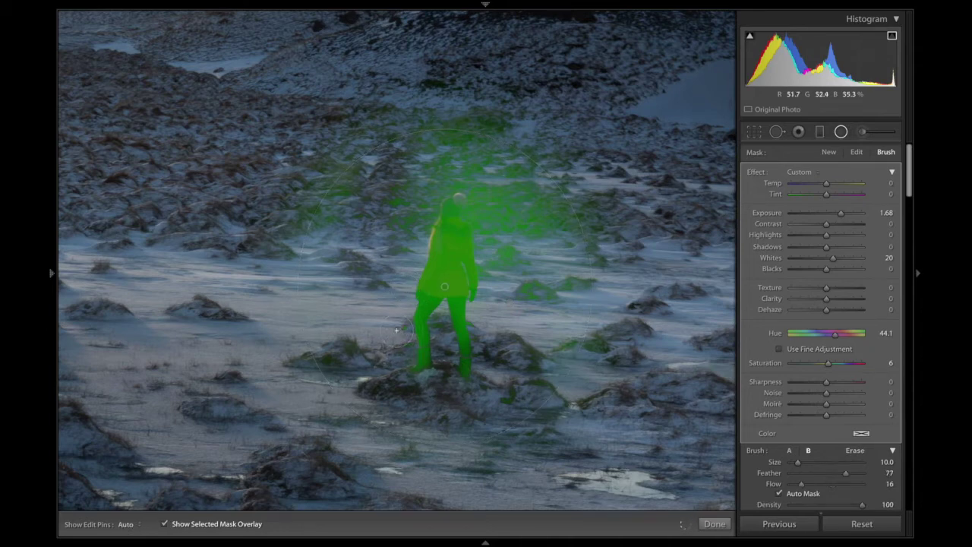
key(alt)
- Erase the mask spill from the background around the person's head and shoulders with a size 17 eraser, and hide the overlay
mouse_move(422, 192)
mouse_down()
mouse_move(514, 255)
mouse_move(494, 171)
mouse_move(513, 262)
mouse_move(544, 235)
mouse_move(533, 193)
mouse_move(546, 286)
mouse_move(531, 233)
mouse_up()
scroll(567, 345, up, 4)
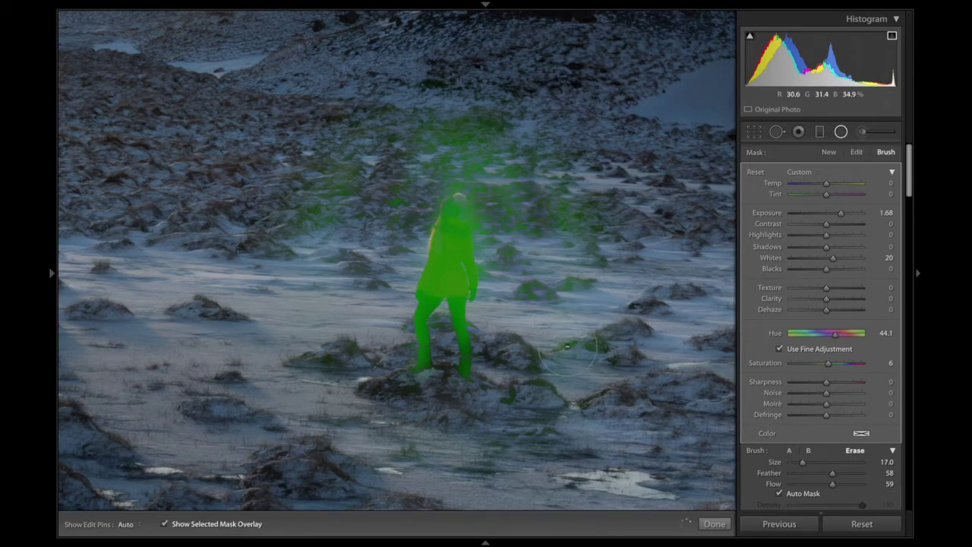
key(h)
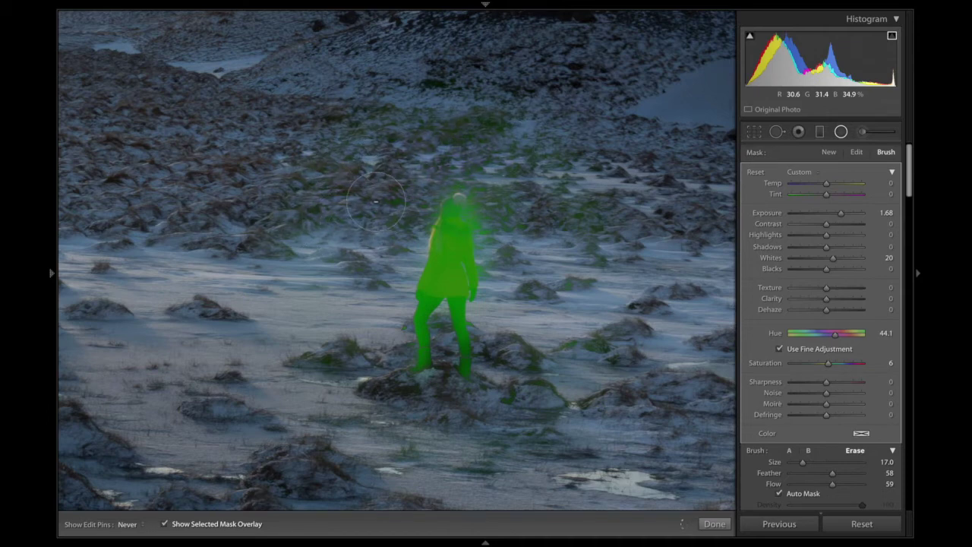
key(h)
scroll(395, 262, down, 3)
key(o)
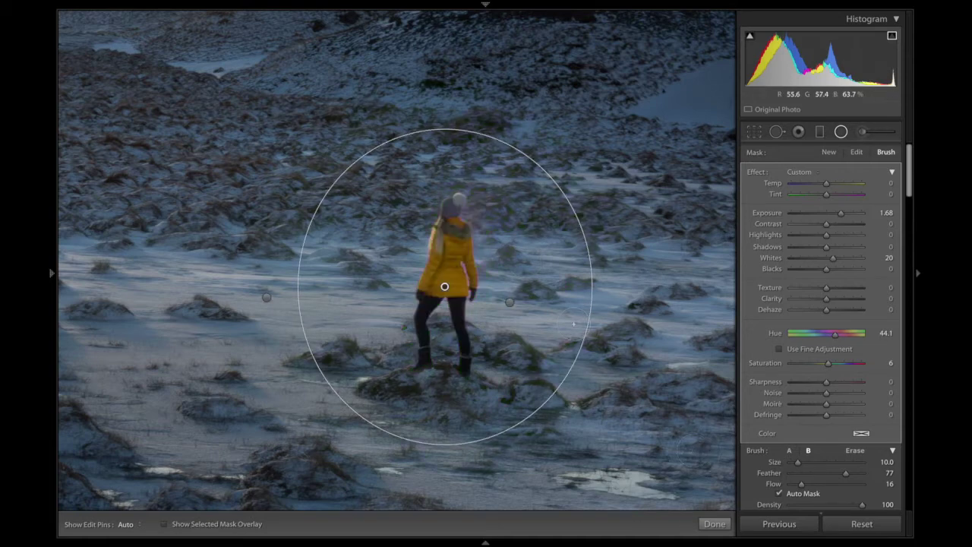
- Try a green jacket with Hue 108.1 while viewing the whole photo
key(z)
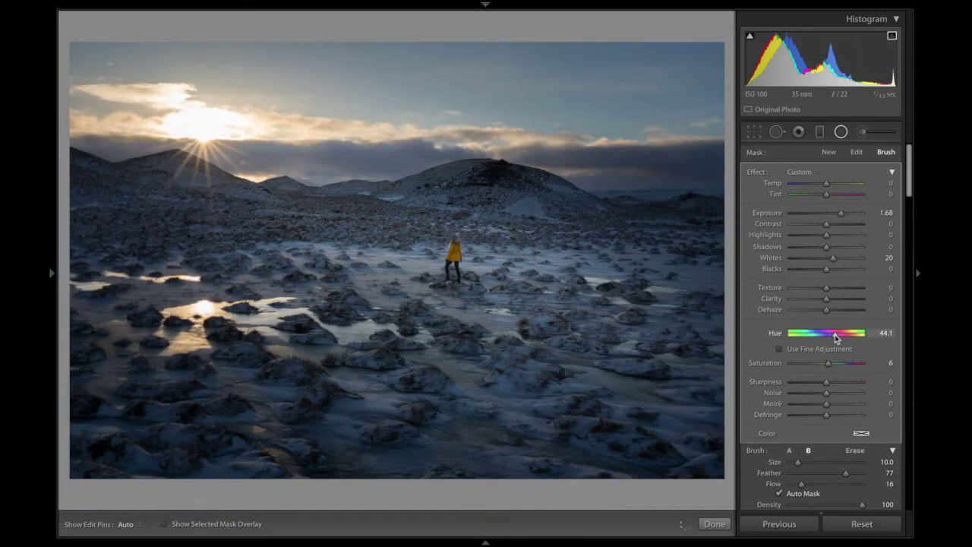
drag(836, 337, 853, 340)
drag(850, 343, 848, 343)
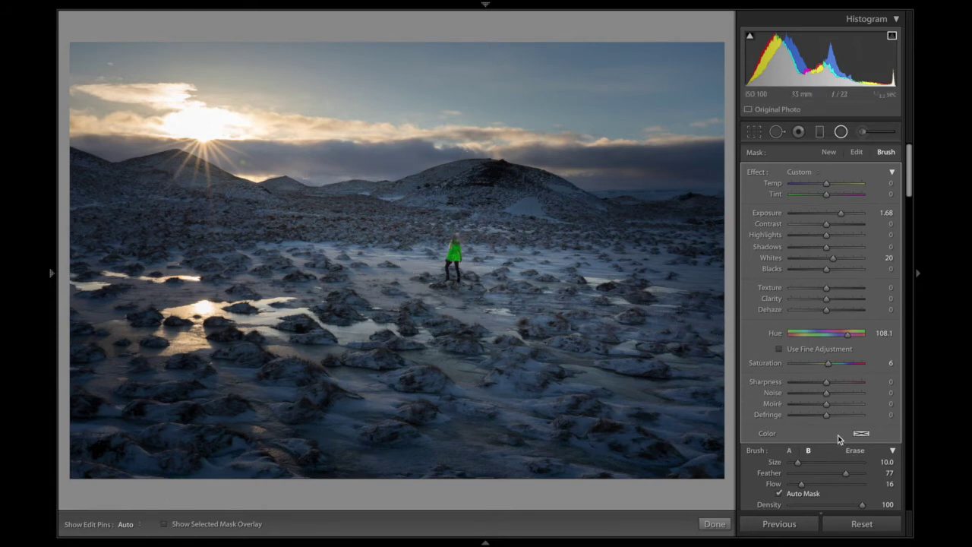
- Replace the jacket filter with a small oval radial filter around the person, using Shadows 31 and Exposure 0.65
key(Delete)
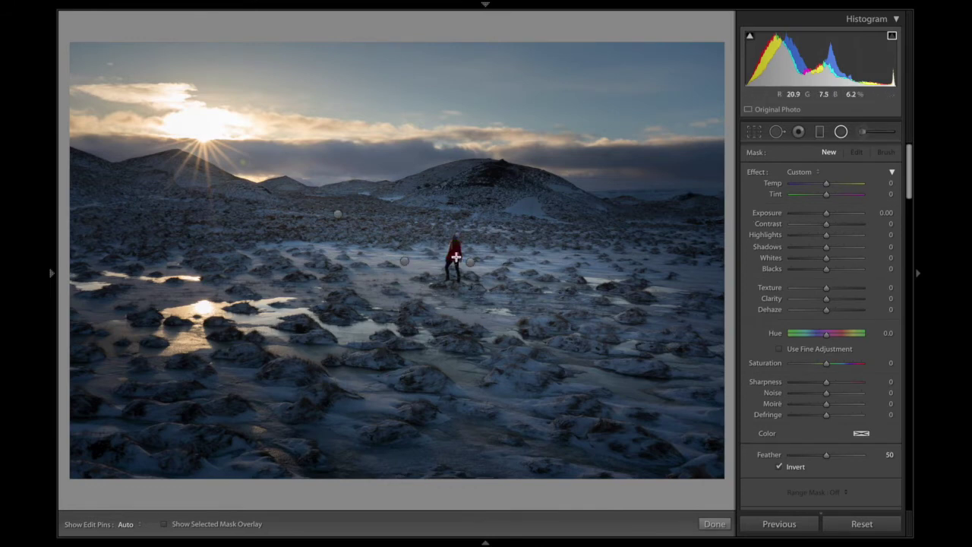
drag(464, 274, 463, 277)
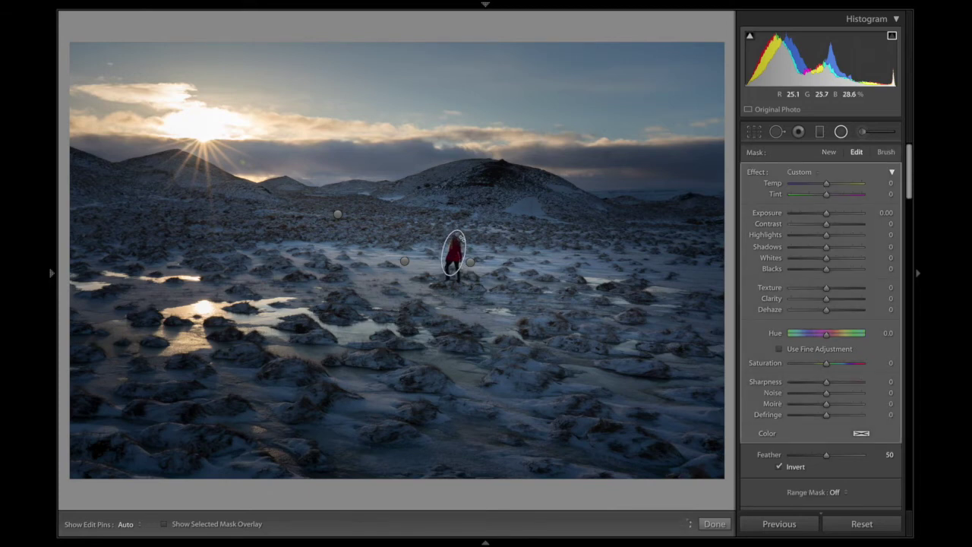
drag(827, 247, 837, 249)
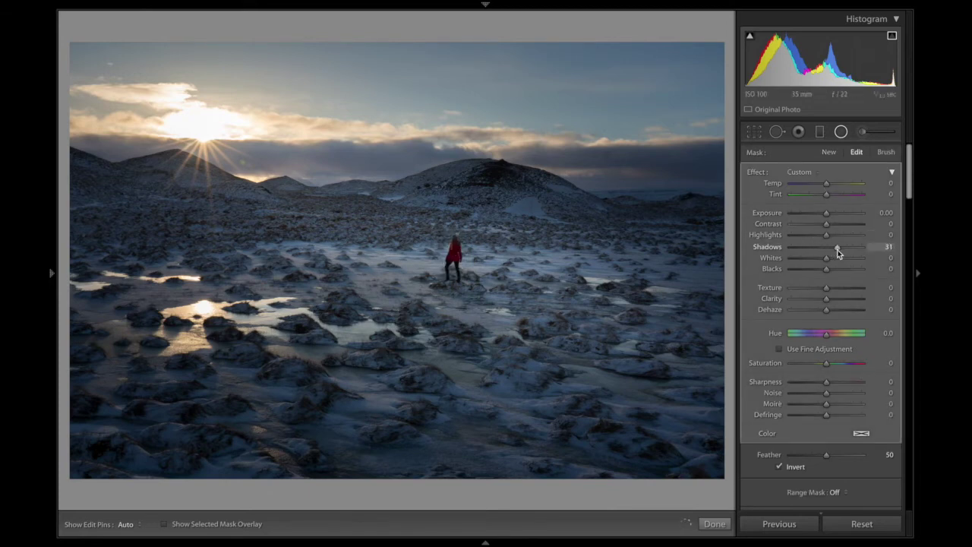
drag(829, 214, 833, 216)
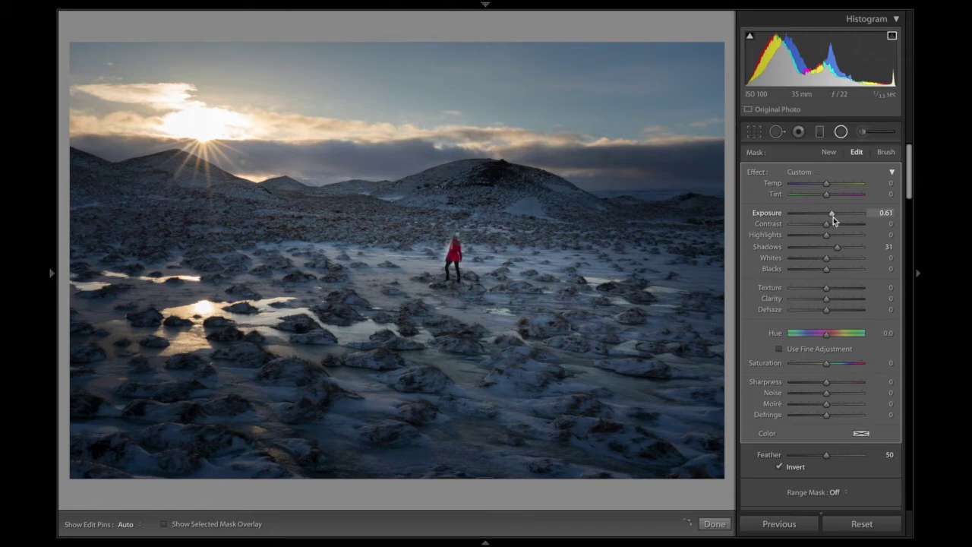
key(z)
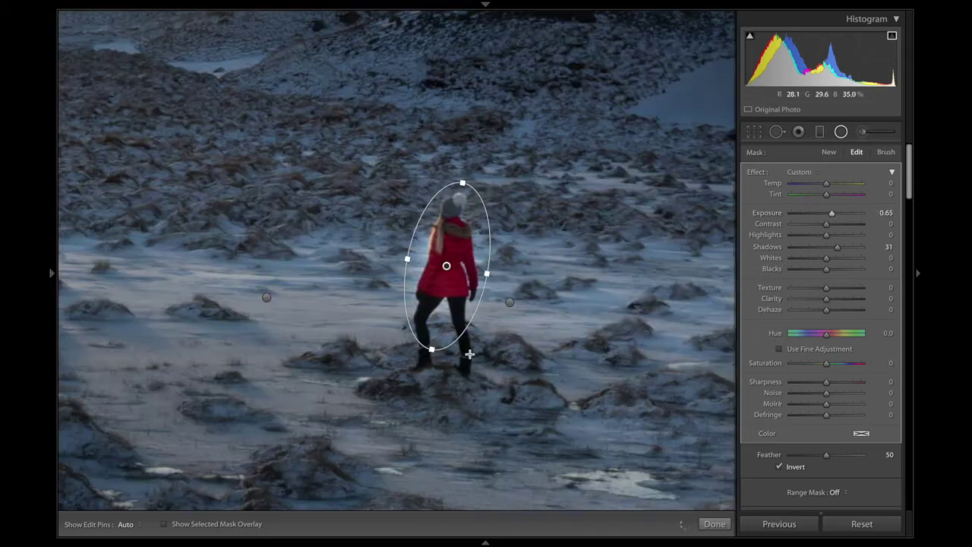
- Erase the new filter's effect from the background around the person's outline using a progressively smaller Auto Mask eraser
click(885, 151)
key(h)
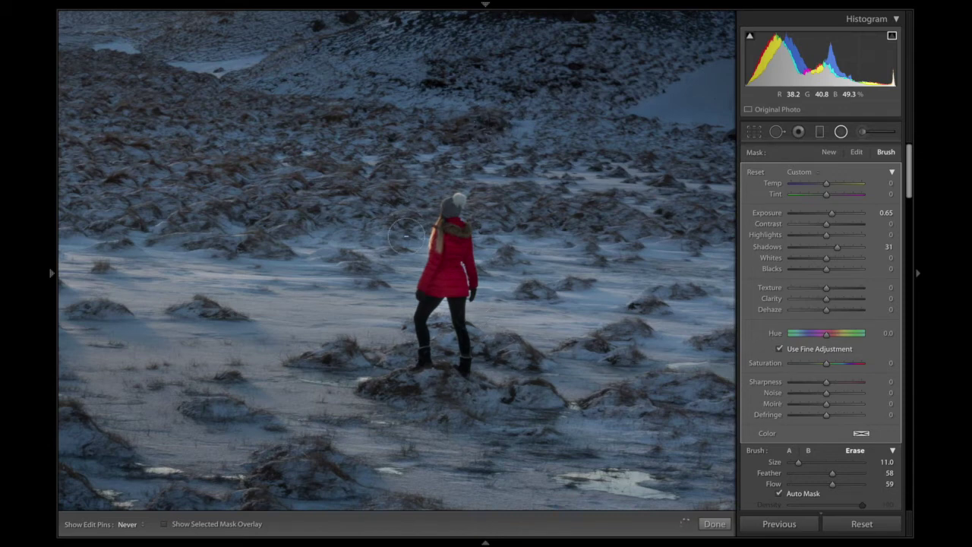
key(bracketleft)
key(bracketleft)
key(bracketleft)
key(bracketleft)
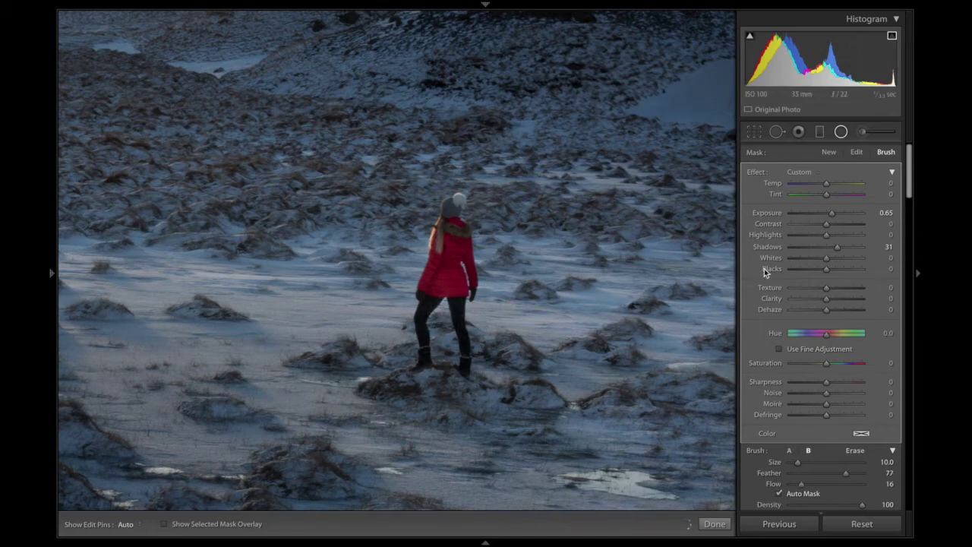
- Finish the radial filter edit and compare the whole photo before and after the adjustments
key(z)
click(712, 523)
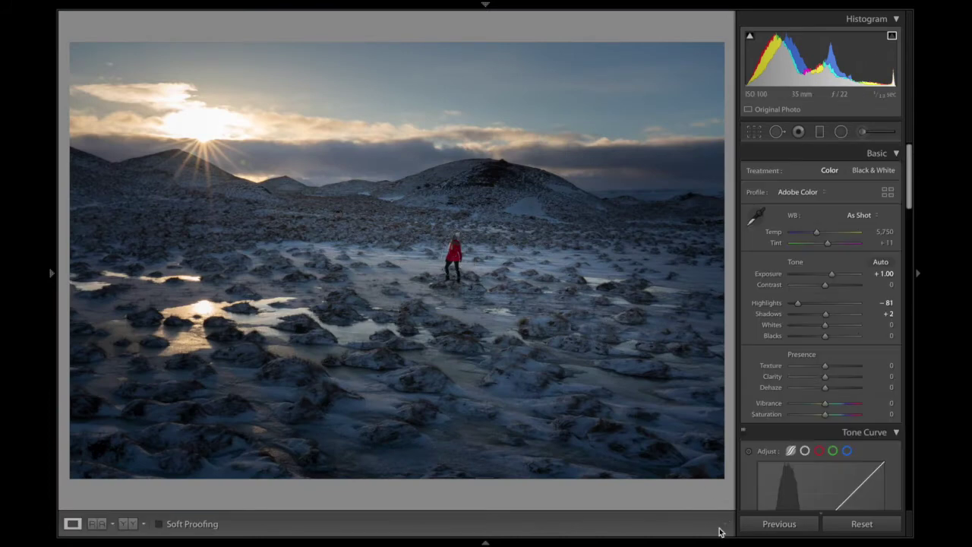
key(backslash)
key(backslash)
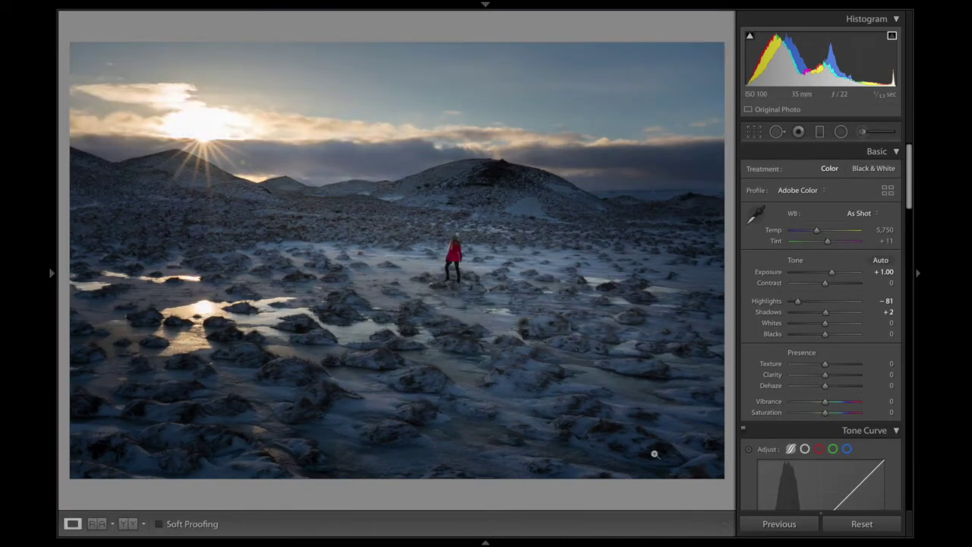
- Add a wide radial filter over the icy ground to the right of the person, with Whites 71 and Blacks -7
key(shift+m)
drag(552, 314, 794, 377)
mouse_move(707, 365)
mouse_down()
mouse_move(721, 401)
mouse_move(717, 376)
mouse_up()
drag(553, 313, 680, 334)
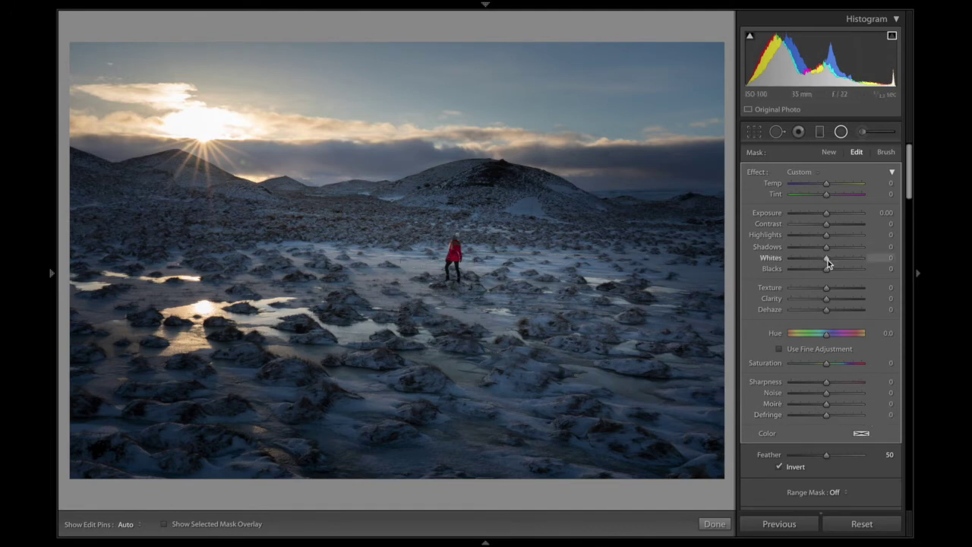
mouse_move(827, 260)
mouse_down()
mouse_move(853, 260)
mouse_move(820, 272)
mouse_up()
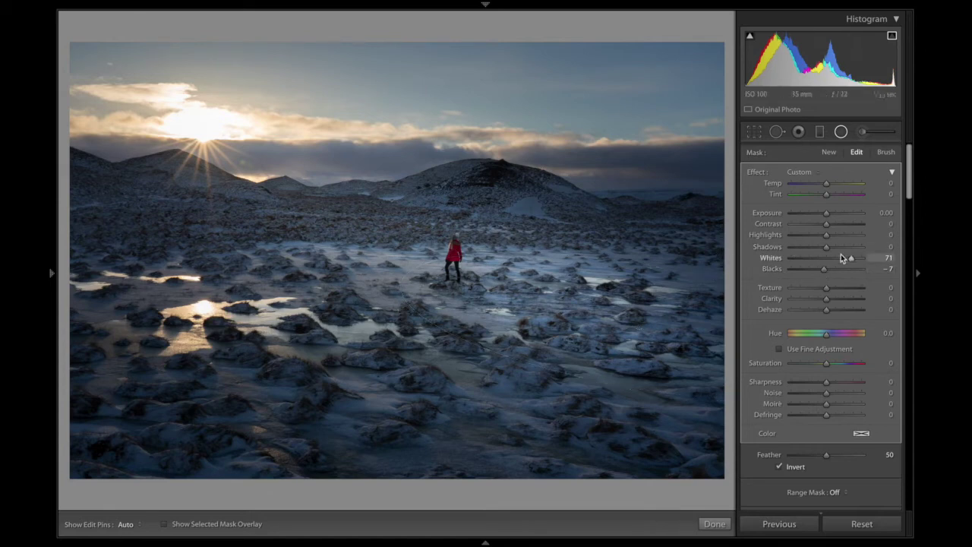
- Add another wide, flat radial filter over the icy ground around the person's feet, with Whites 22 and Blacks -15
mouse_move(636, 322)
click(639, 326)
drag(508, 308, 494, 281)
drag(823, 269, 822, 272)
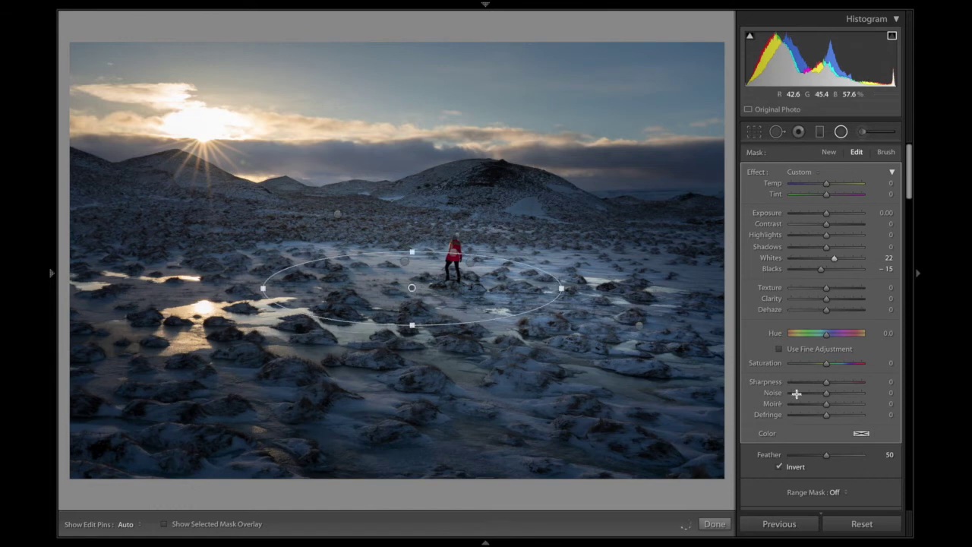
- Use the edit history to compare the state before the ground filters' tonal adjustments with the latest Whites adjustment
click(51, 272)
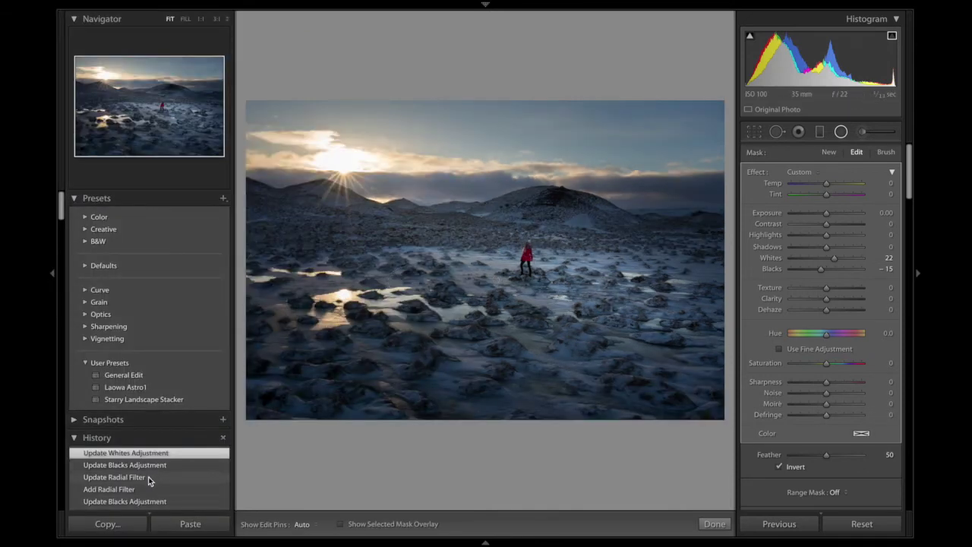
scroll(141, 505, down, 3)
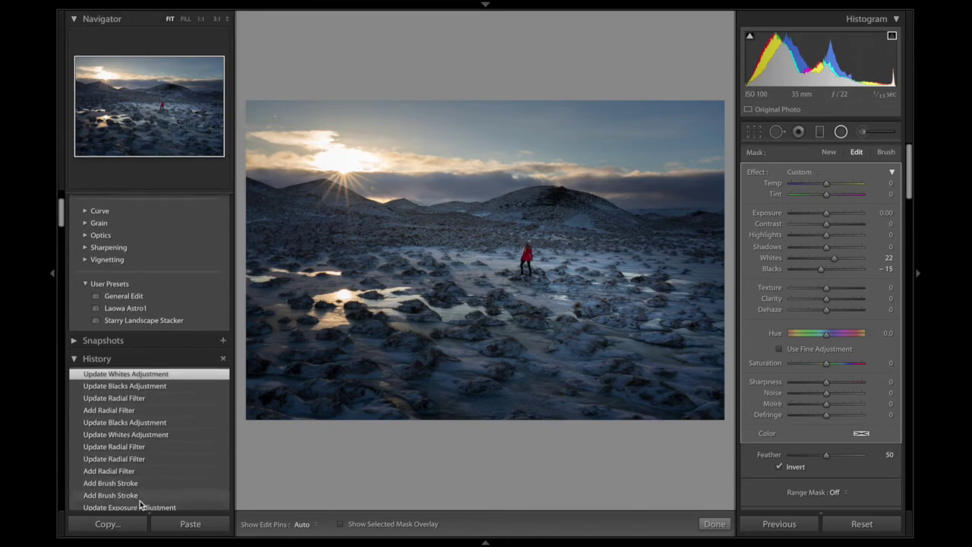
click(119, 471)
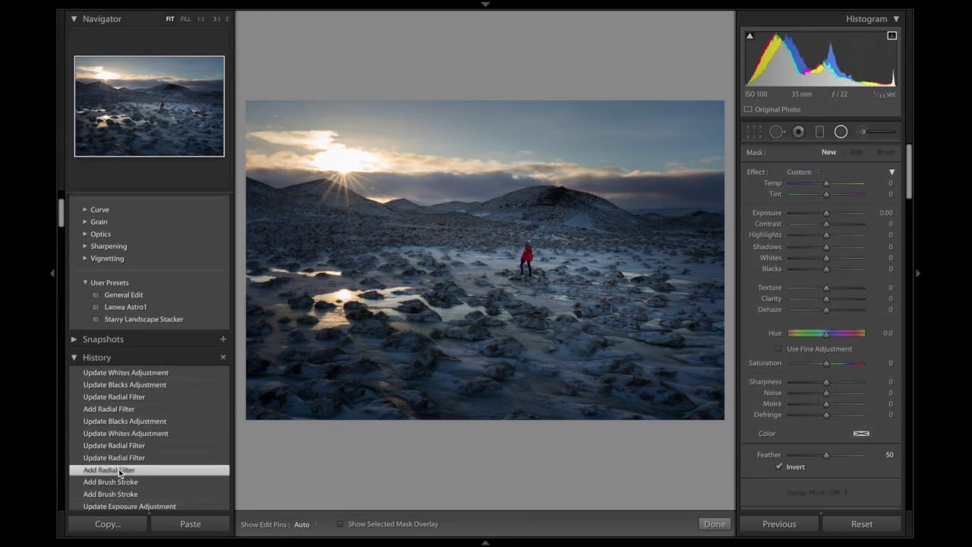
click(115, 372)
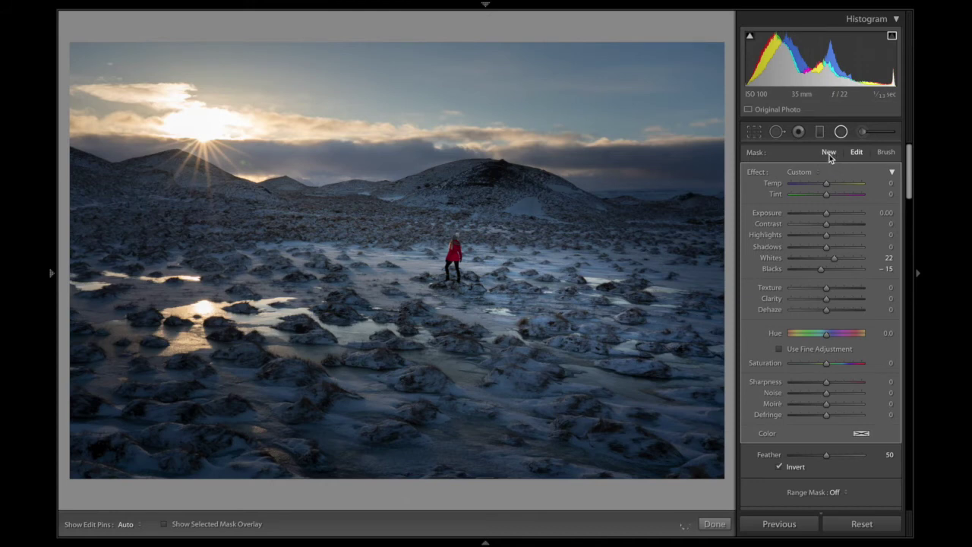
- Add a slanted radial filter over the icy ground between the person and the sunlit hill, with Whites 42 and Blacks -8
click(829, 154)
drag(356, 237, 499, 280)
click(471, 262)
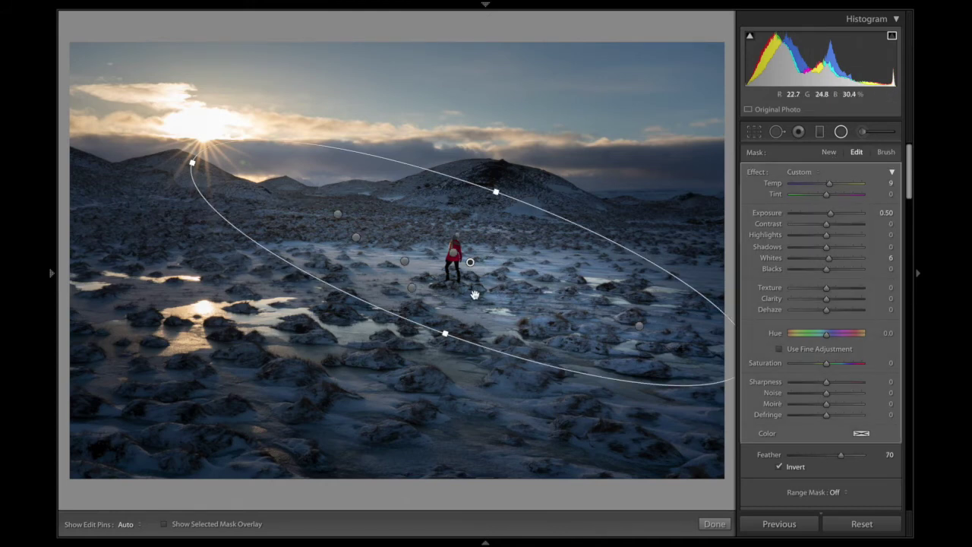
click(354, 237)
drag(413, 243, 378, 236)
drag(433, 284, 423, 294)
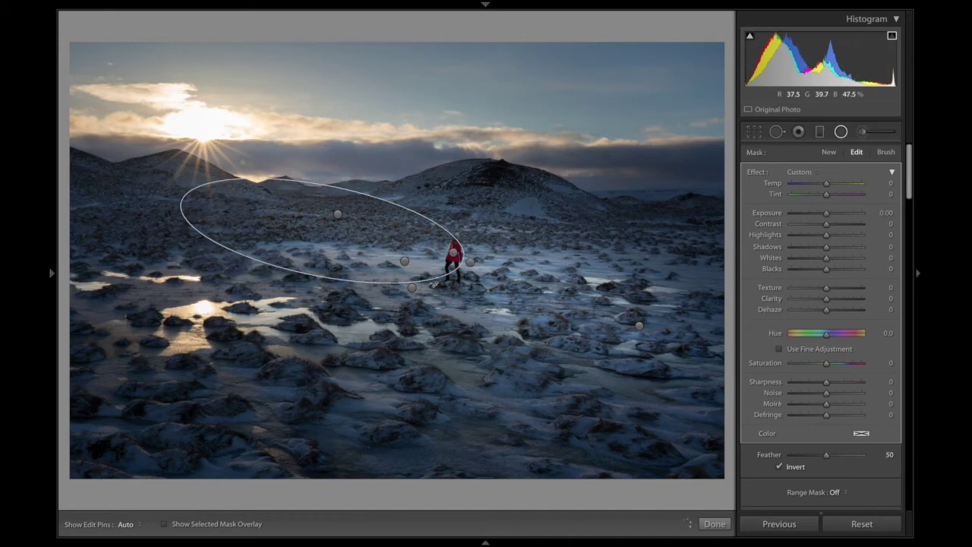
drag(826, 271, 840, 261)
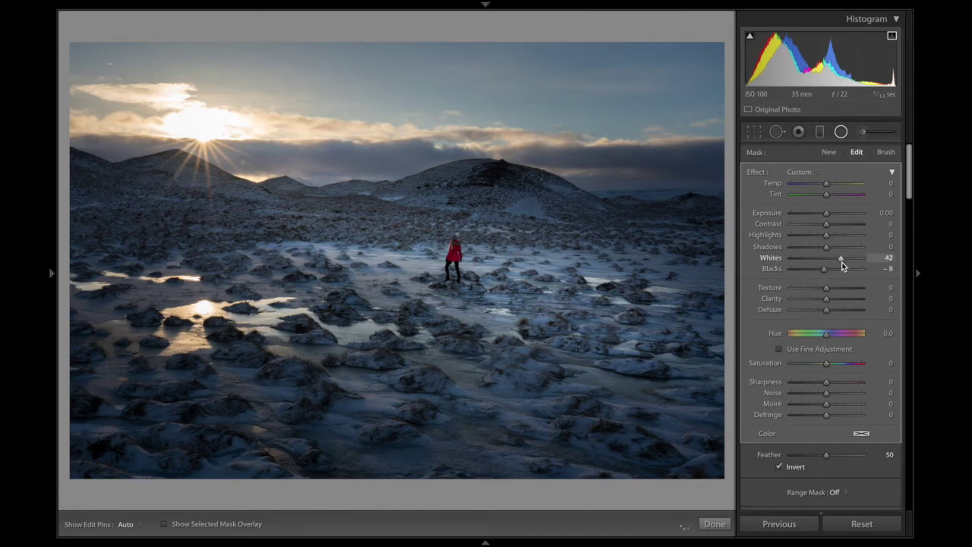
mouse_move(425, 252)
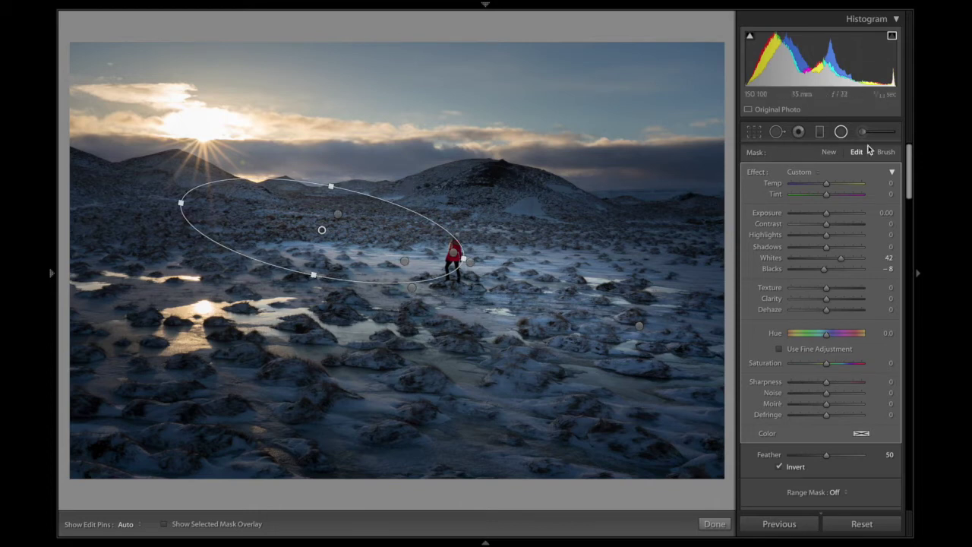
- Add a flat radial filter over the low hills between the two larger ones, with Contrast 22 and Highlights -68, and finish editing it
click(824, 154)
drag(357, 194, 479, 215)
drag(397, 202, 390, 192)
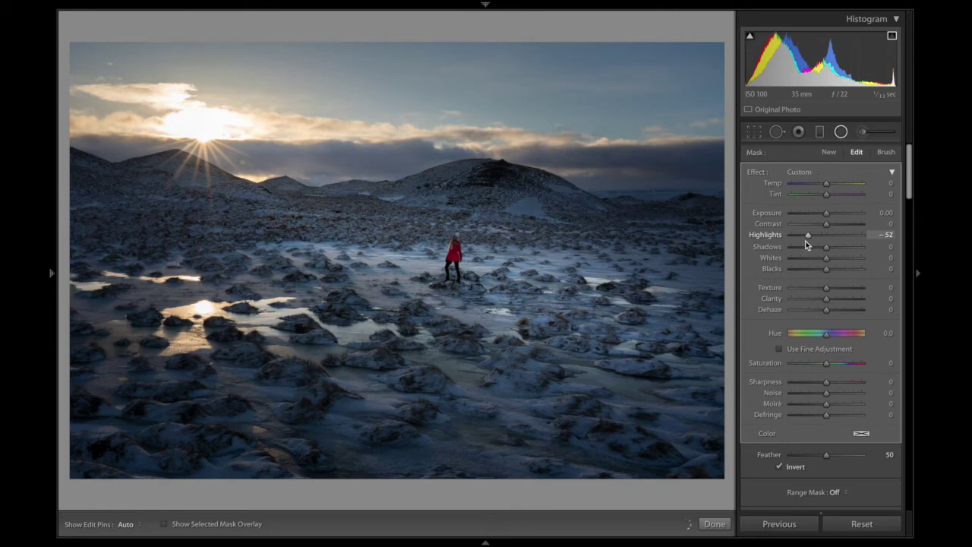
drag(799, 242, 802, 242)
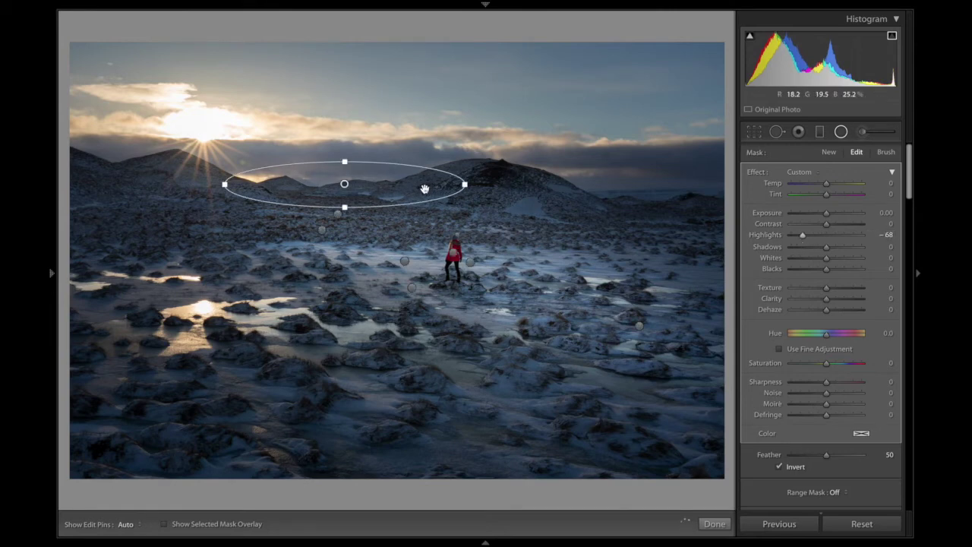
drag(379, 189, 372, 189)
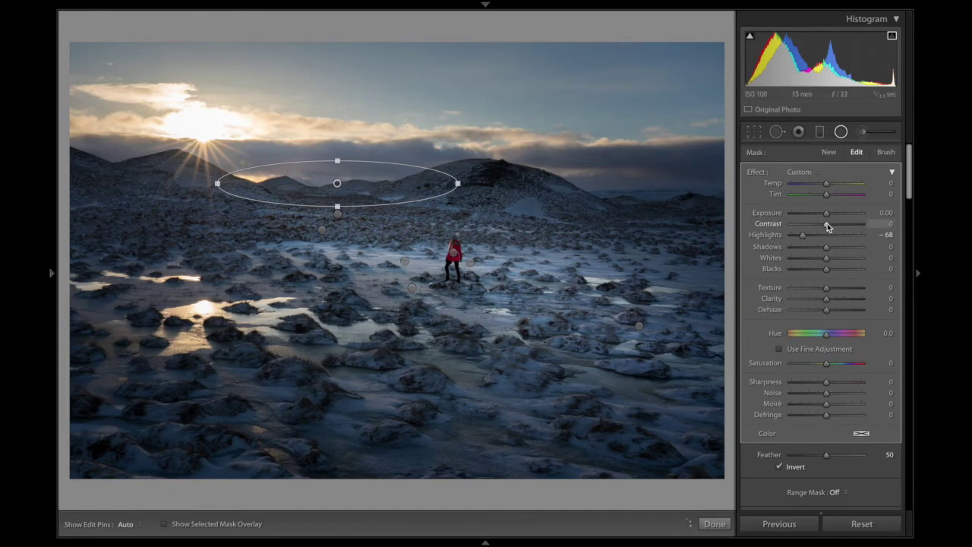
drag(826, 223, 837, 224)
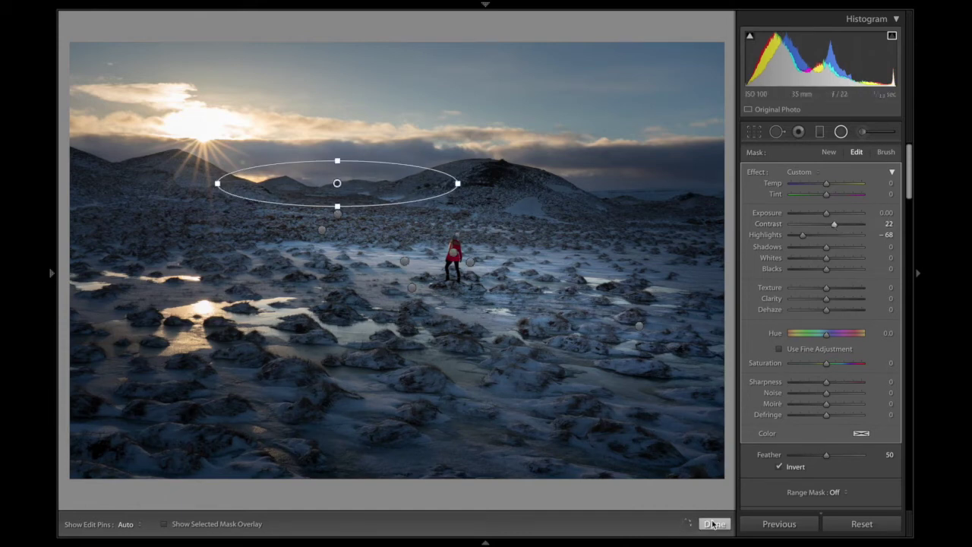
key(shift+m)
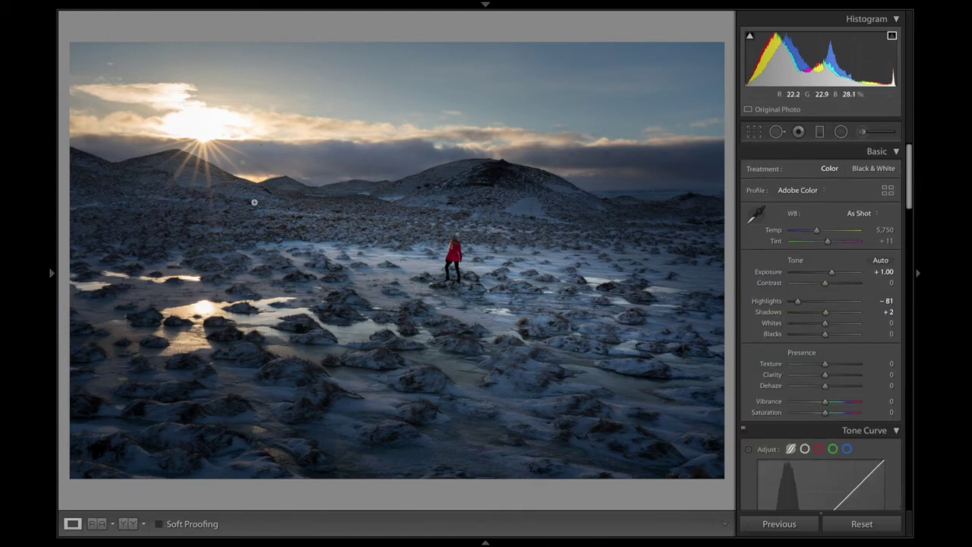
- Add a radial filter over the rocky ground just left of the person, lowering Temp to -1 and slightly adjusting Saturation
click(842, 132)
drag(366, 224, 453, 253)
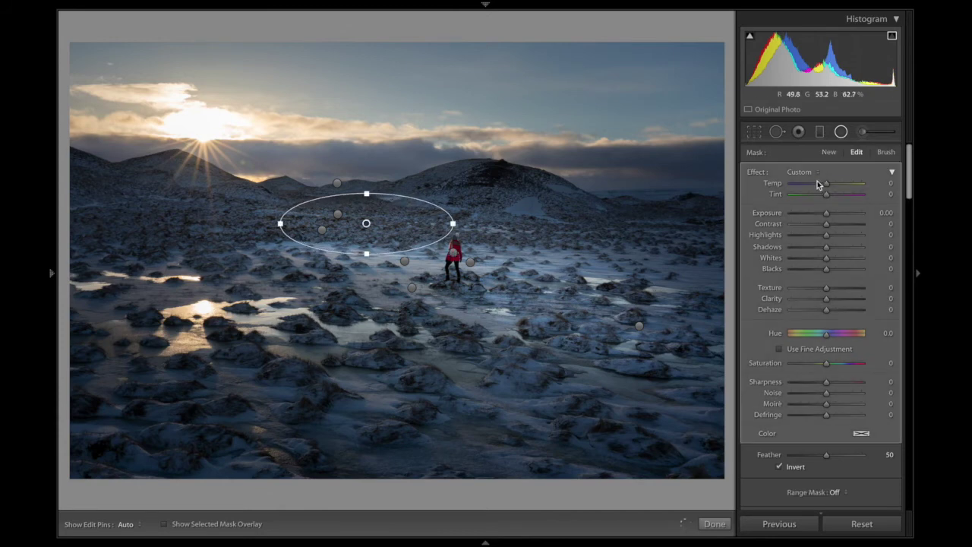
drag(829, 186, 829, 187)
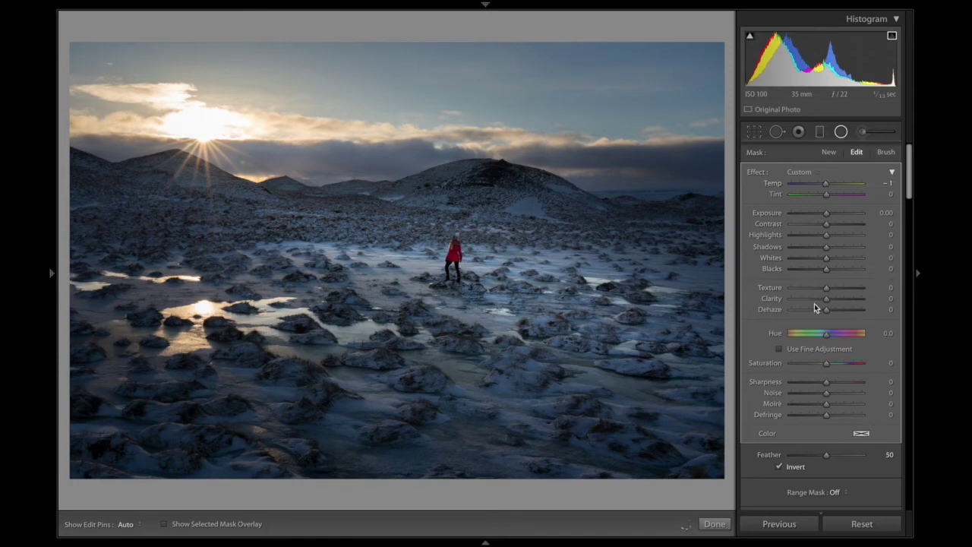
drag(827, 365, 826, 366)
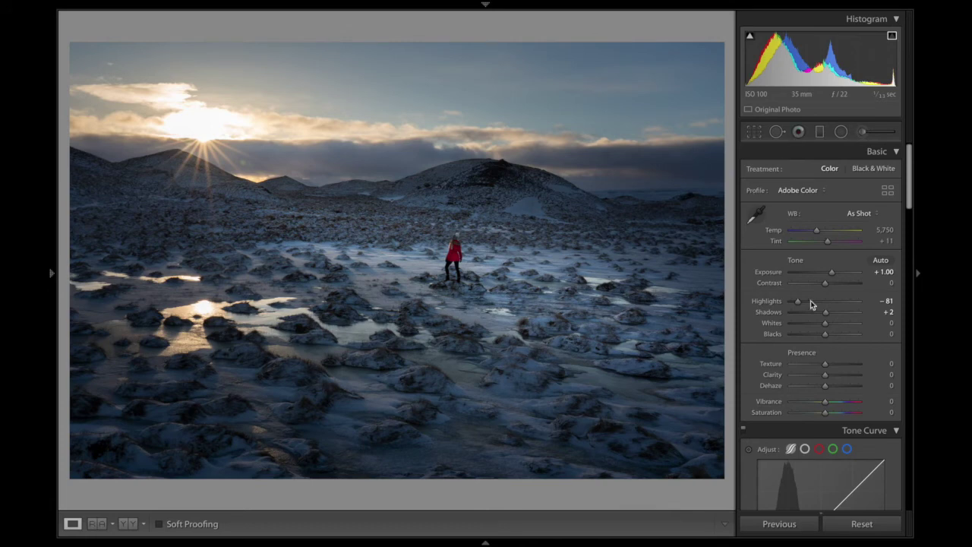
scroll(813, 310, down, 4)
scroll(820, 417, down, 2)
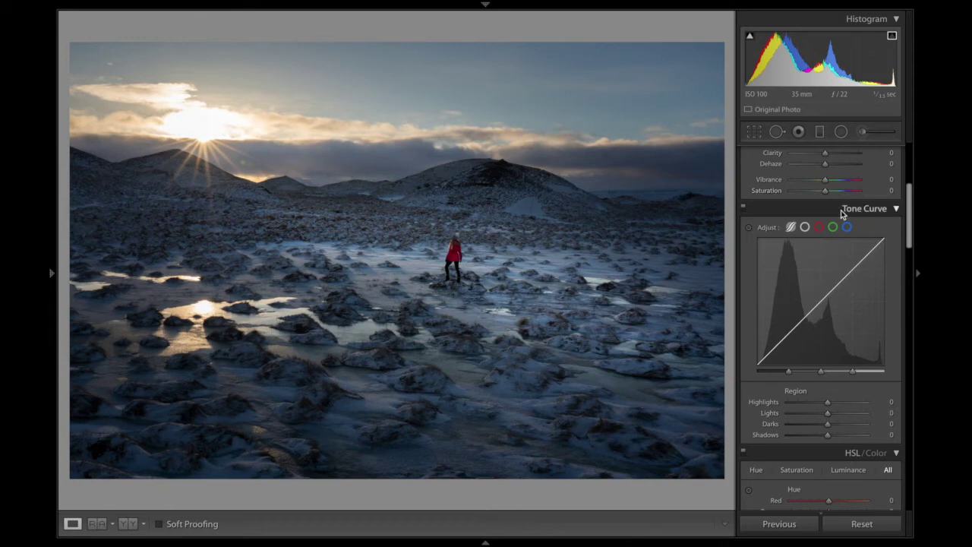
scroll(841, 212, up, 3)
- Try a wide radial filter centered on the sun, with a Color range mask sampled at the sun and the bright clouds on both sides
click(841, 132)
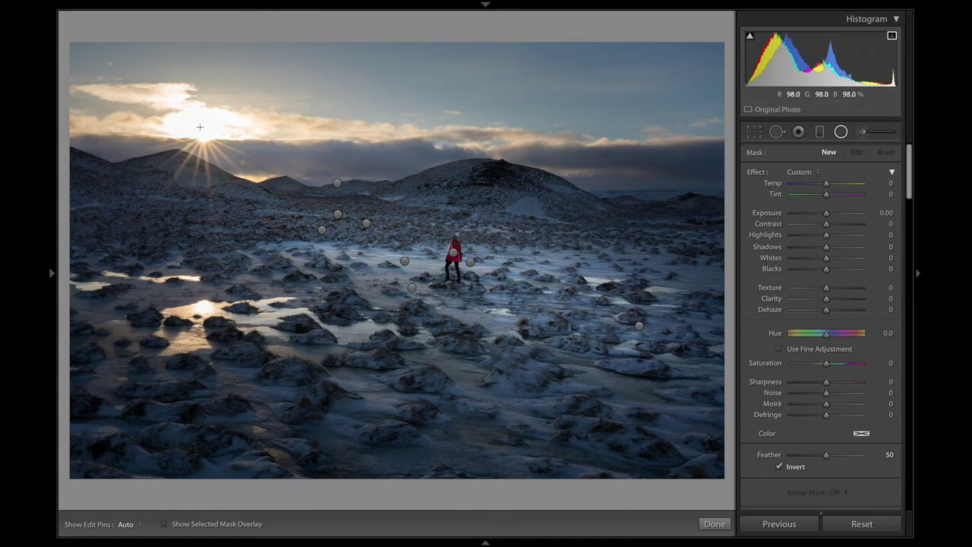
drag(207, 139, 369, 206)
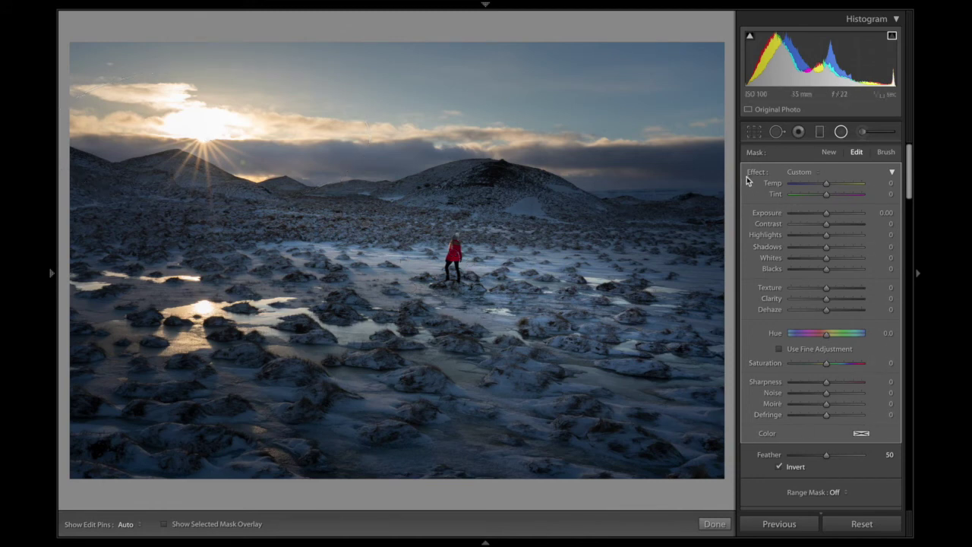
click(835, 492)
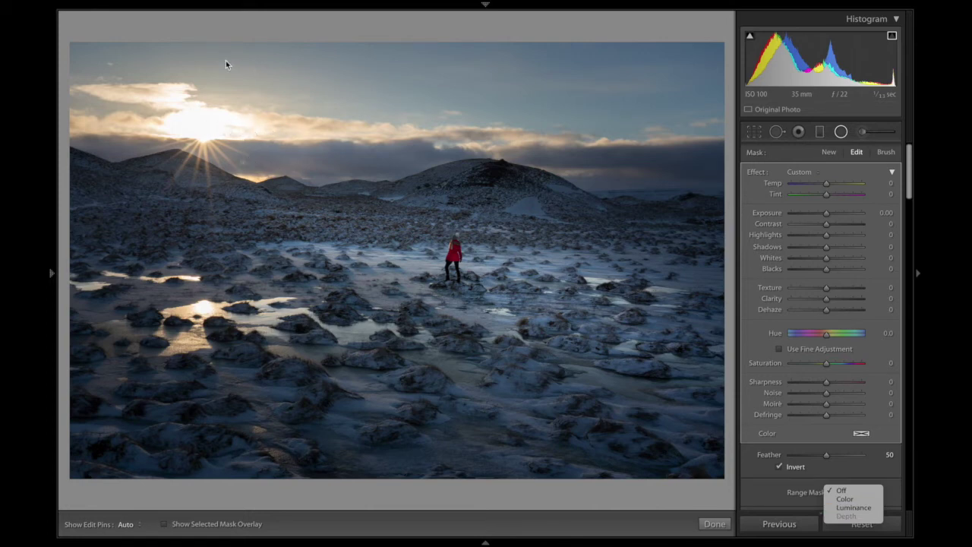
click(845, 500)
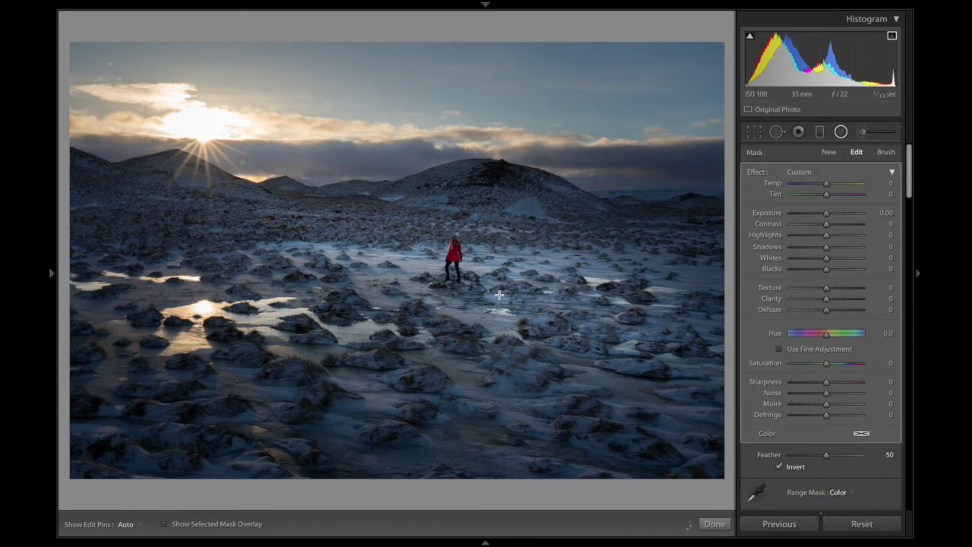
click(756, 492)
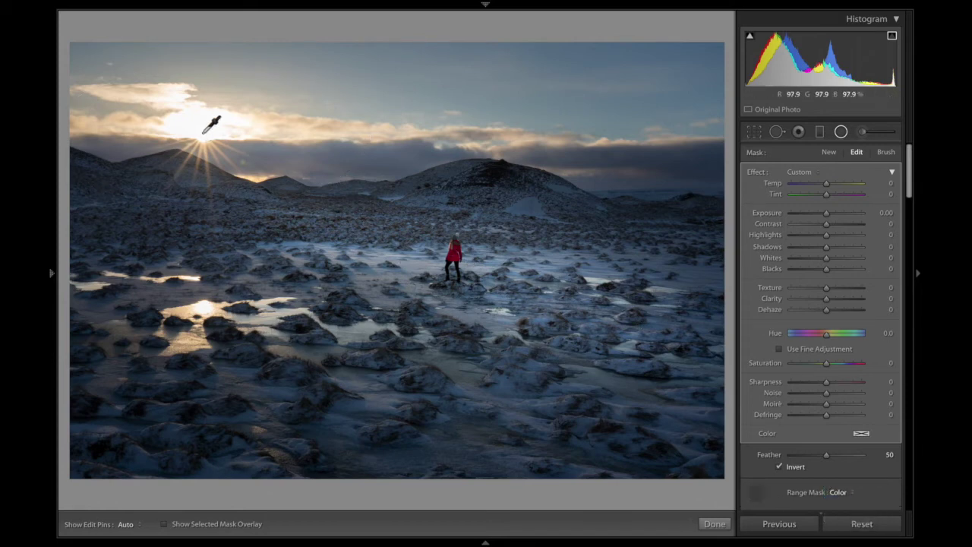
click(203, 131)
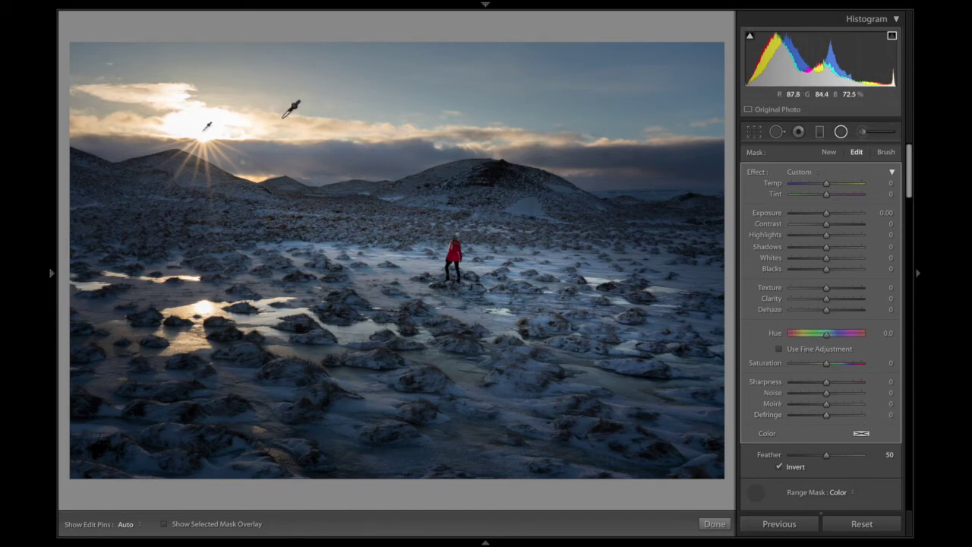
shift+click(280, 114)
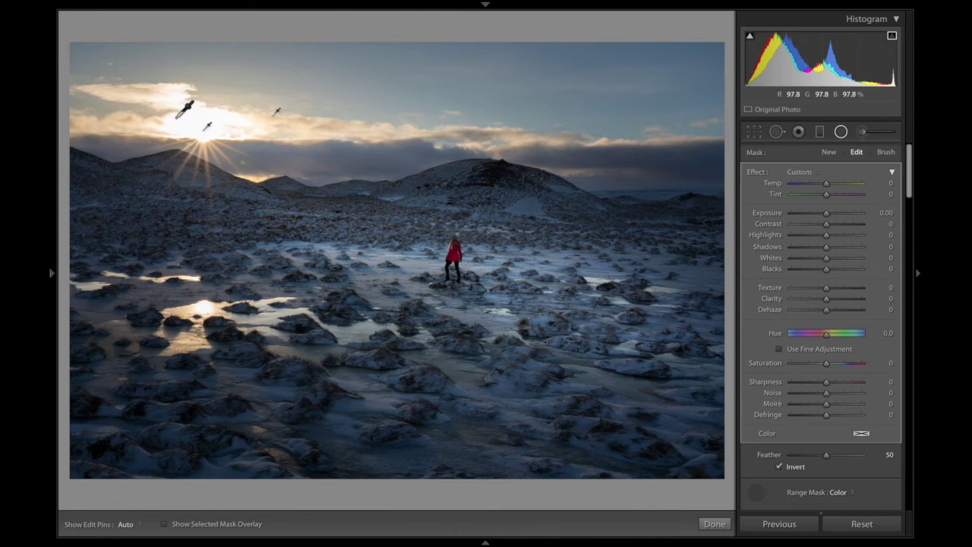
click(147, 119)
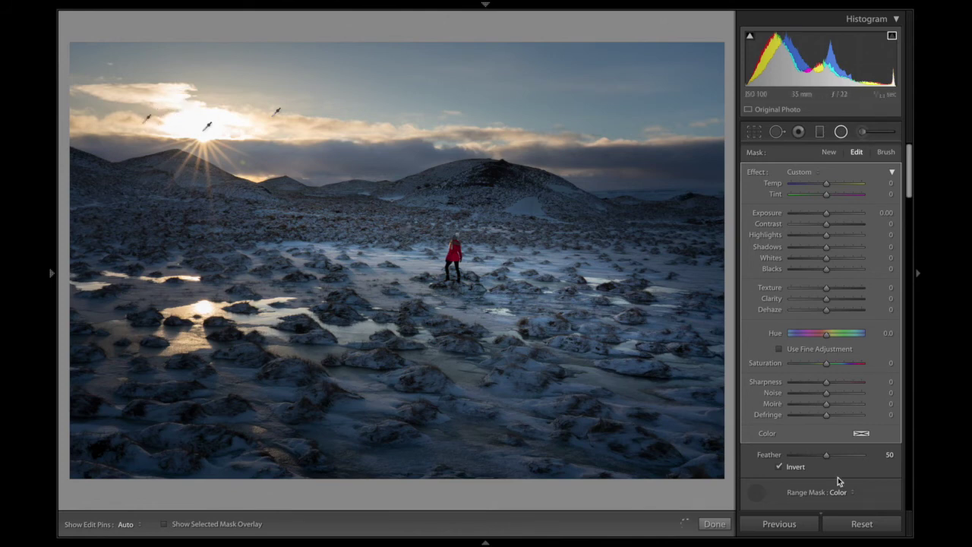
- Undo the sun filter's color samples and resample the sun and the warm clouds farther to its right
click(756, 493)
key(ctrl+z)
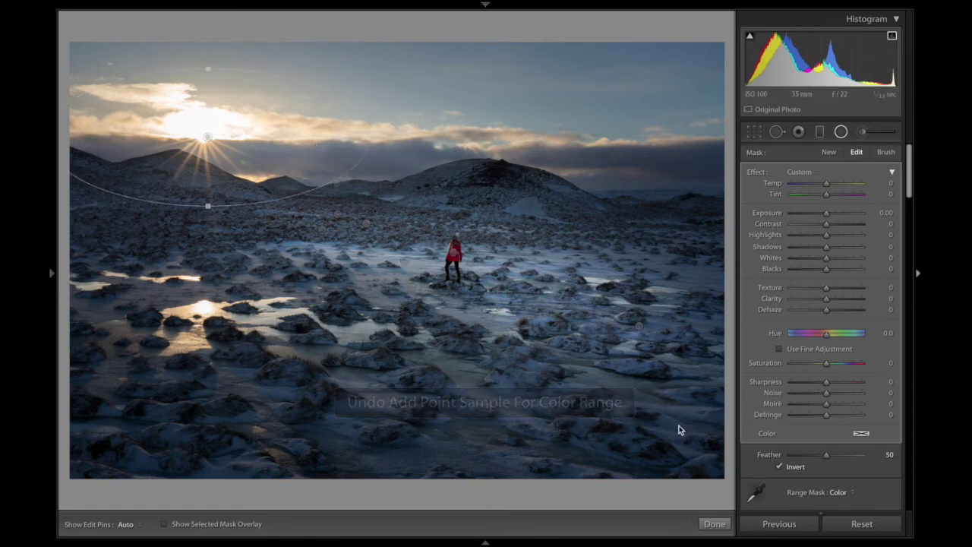
key(ctrl+z)
key(ctrl+z)
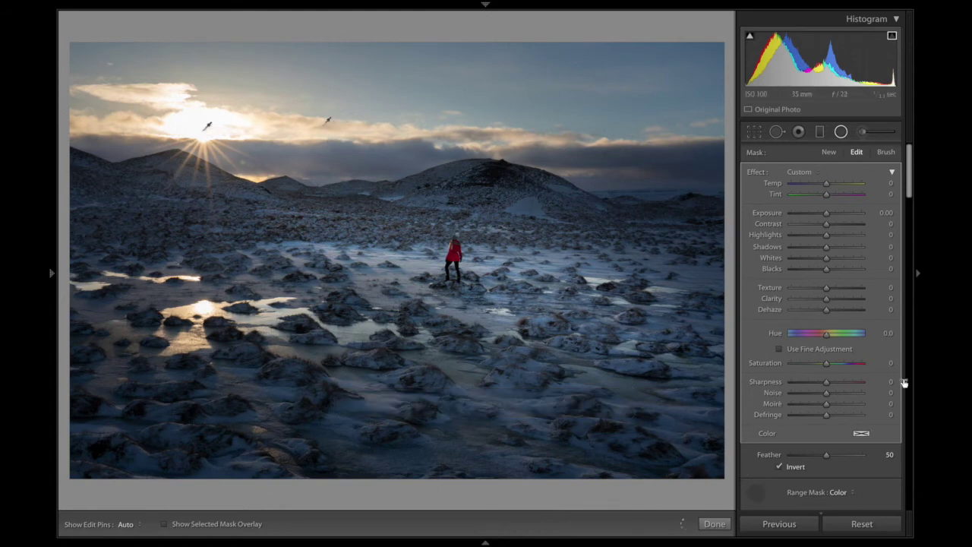
- Try tinting the sun filter red with hue 9 and saturation 100%
click(860, 435)
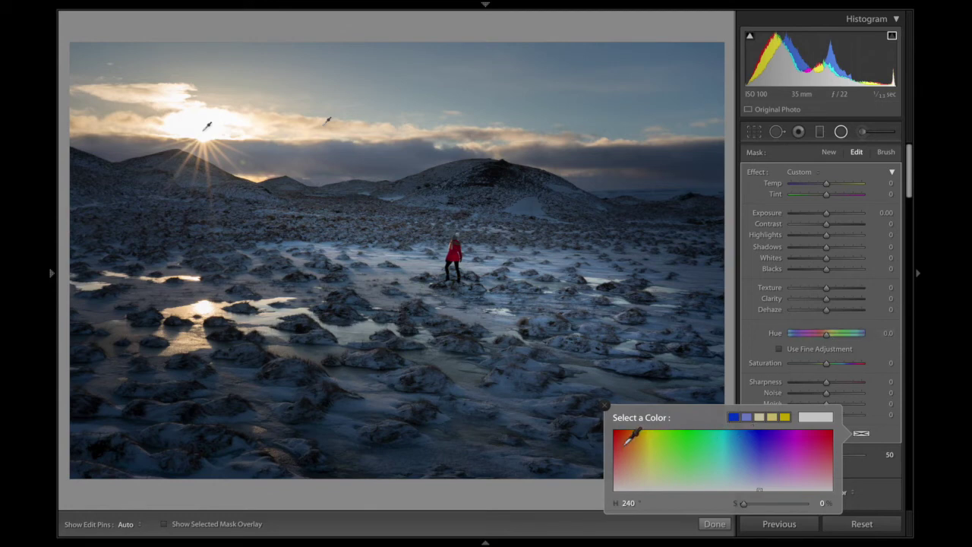
click(618, 444)
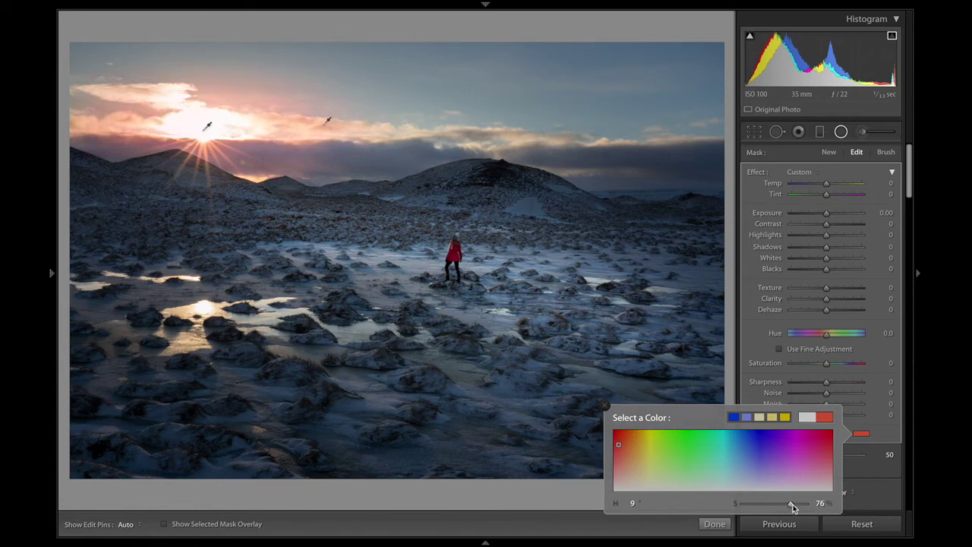
drag(793, 504, 754, 508)
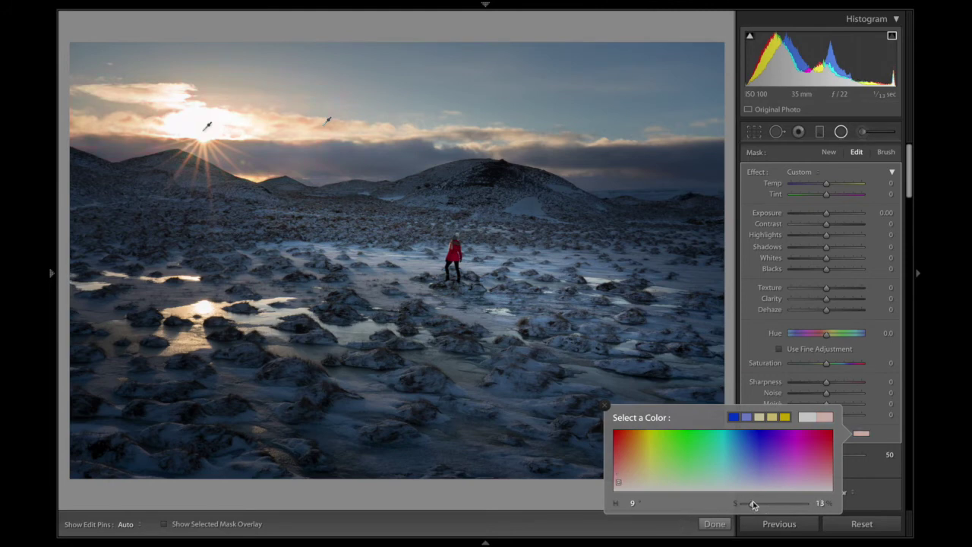
drag(751, 502, 861, 514)
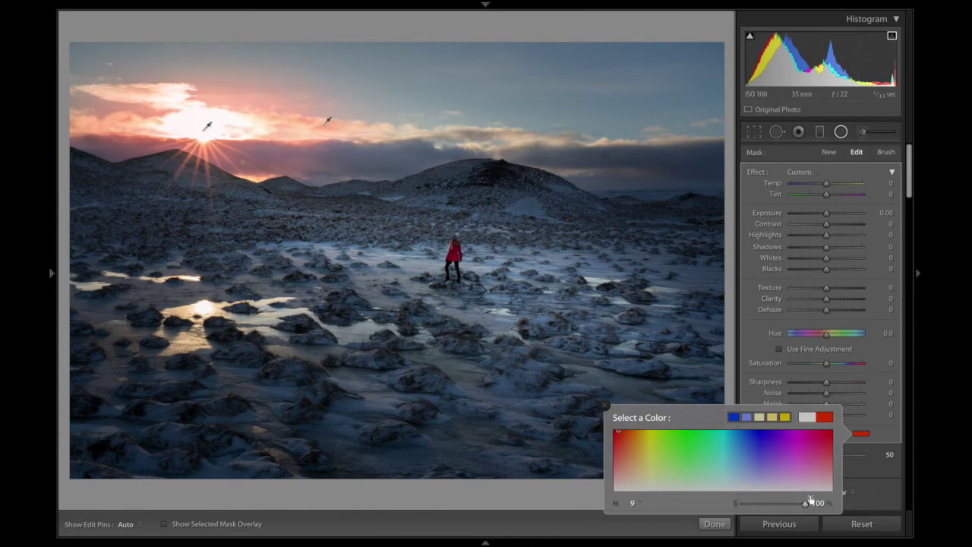
click(868, 473)
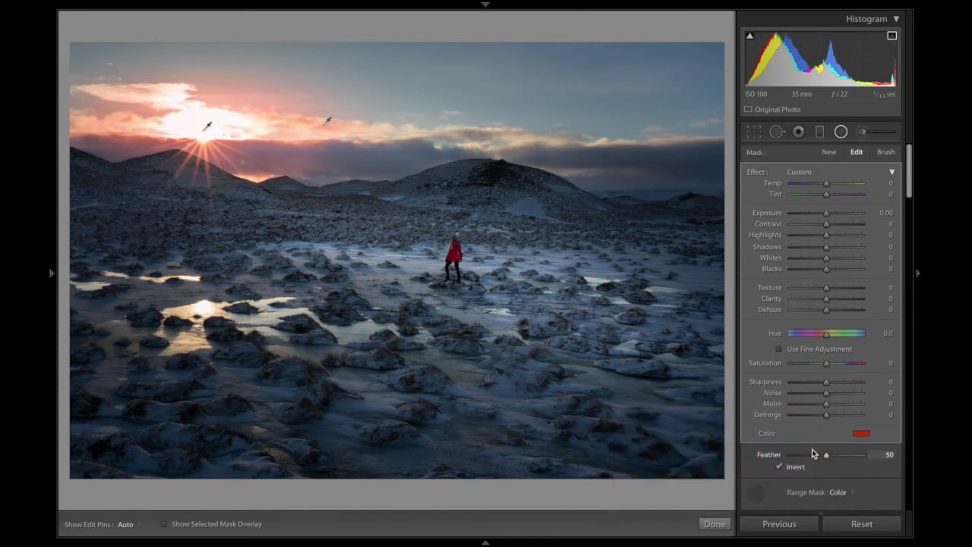
- Set the sun filter's color range Amount to 36 and reduce its red tint to 15% saturation
scroll(828, 463, down, 2)
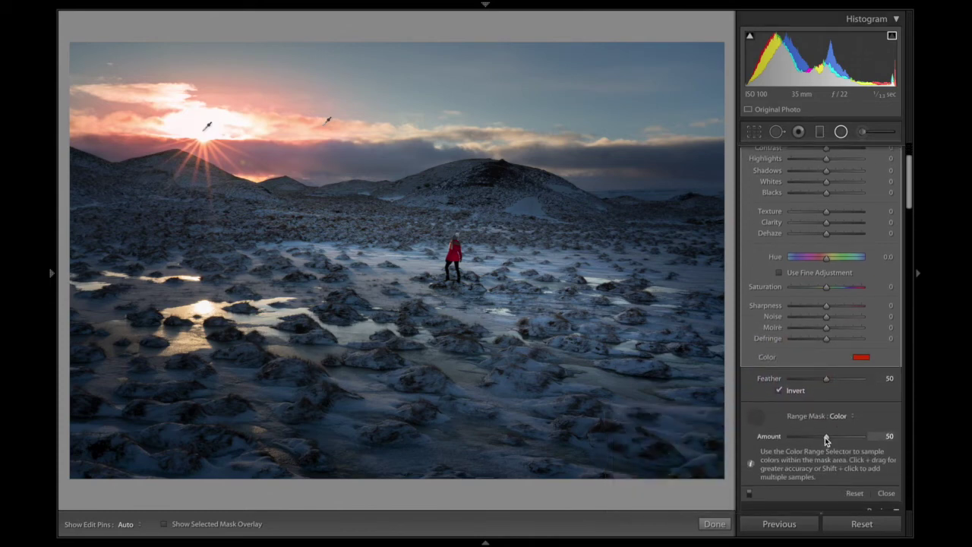
mouse_move(828, 440)
mouse_down()
mouse_move(872, 441)
mouse_move(818, 447)
mouse_up()
click(860, 358)
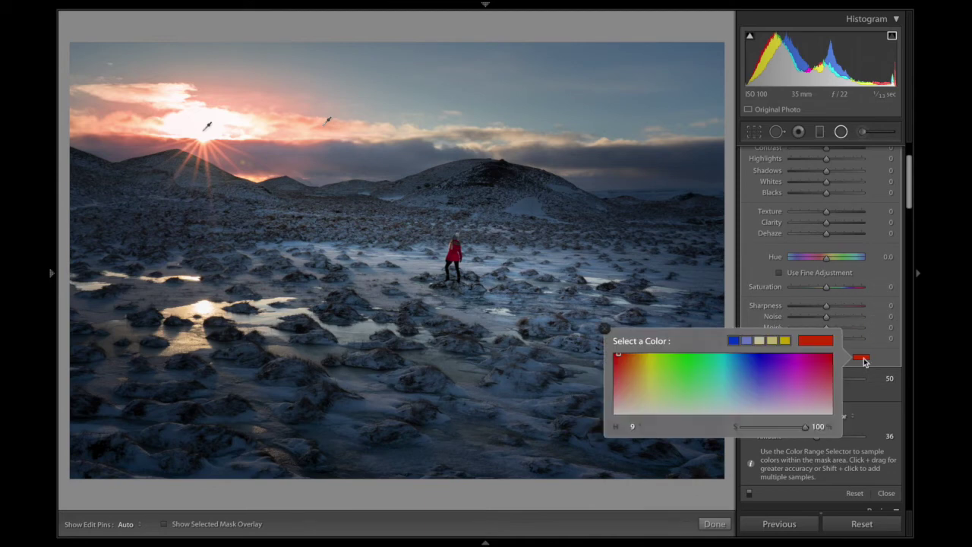
drag(802, 428, 754, 433)
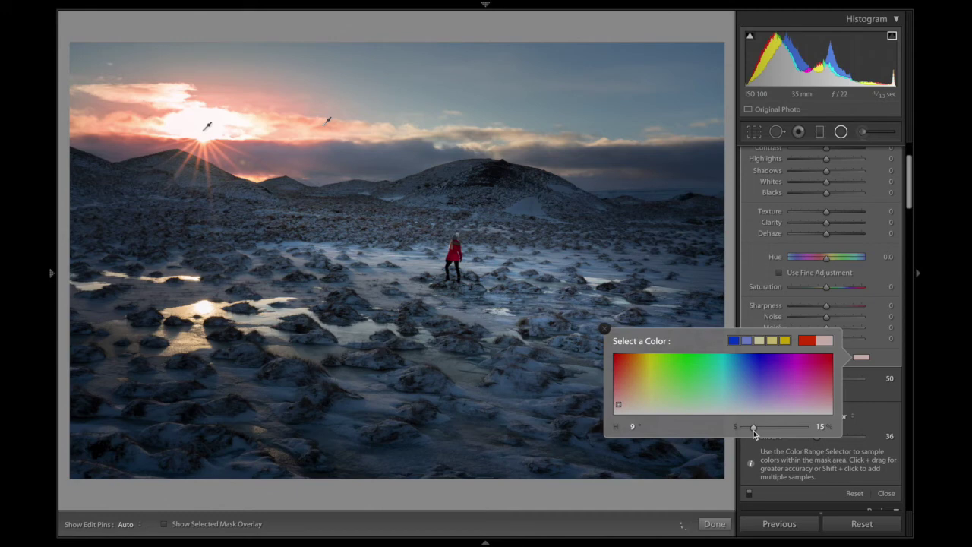
click(606, 329)
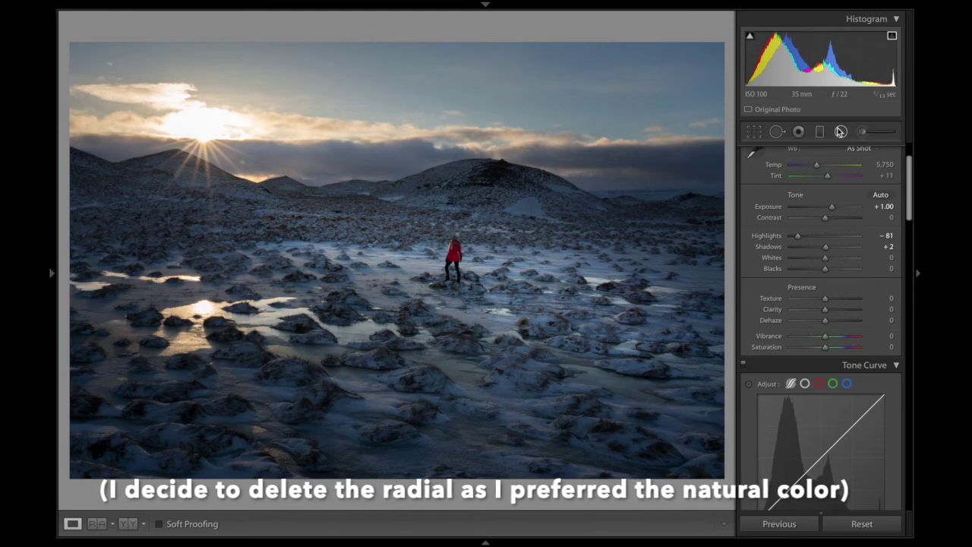
- Add a very large radial filter centered near the person, turn off Invert, and set Exposure to -0.80 to darken the surroundings
click(840, 132)
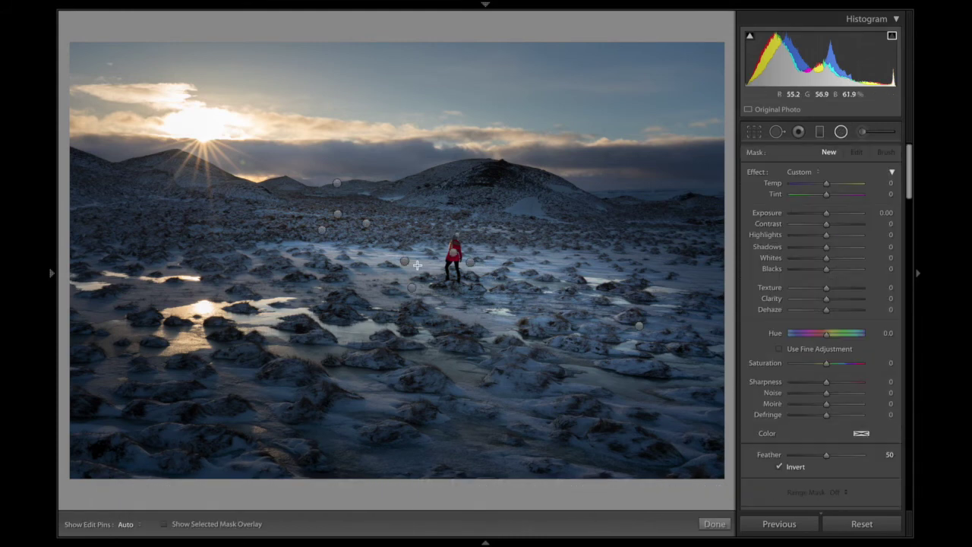
drag(417, 264, 968, 461)
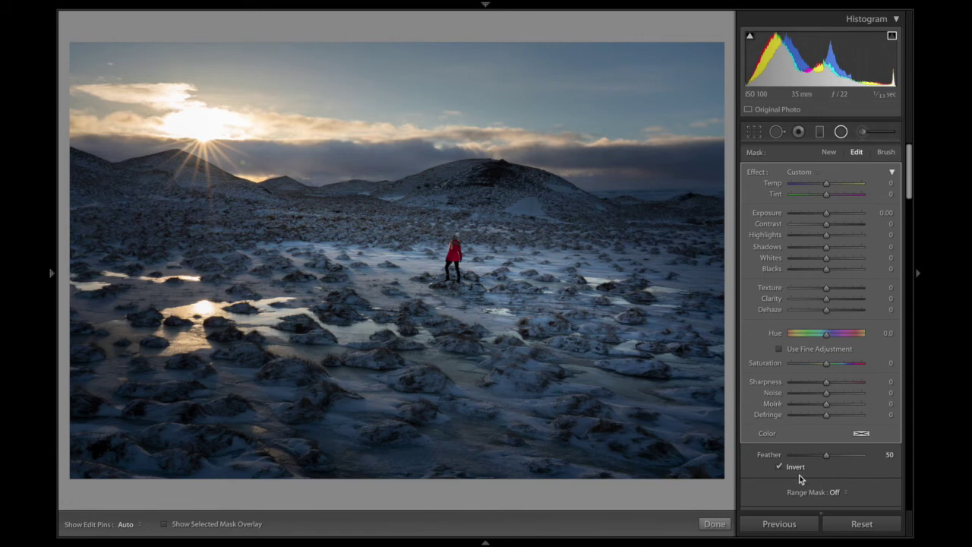
drag(825, 216, 819, 215)
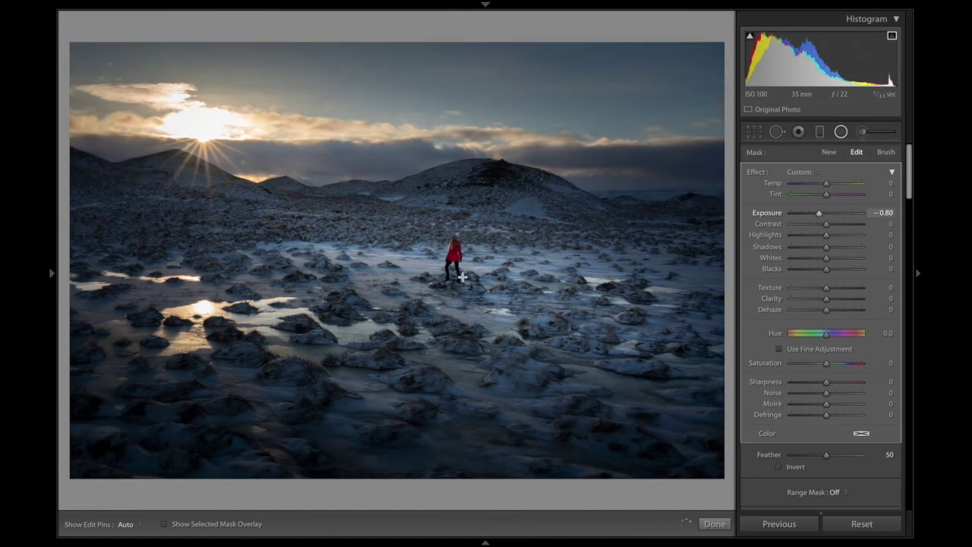
- Adjust the extent of the very large edge-darkening radial filter and set its Exposure to -0.99
drag(424, 453, 423, 441)
drag(439, 396, 423, 378)
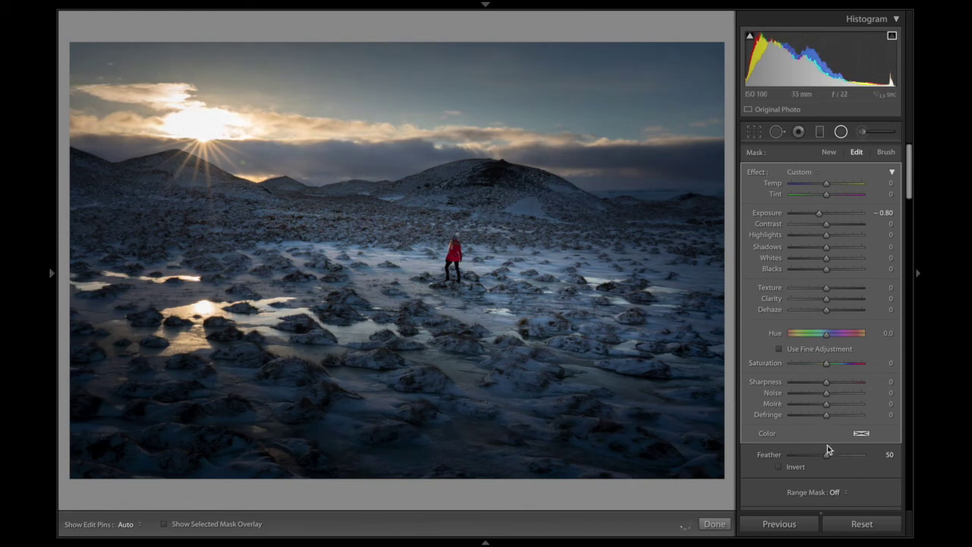
drag(577, 191, 577, 217)
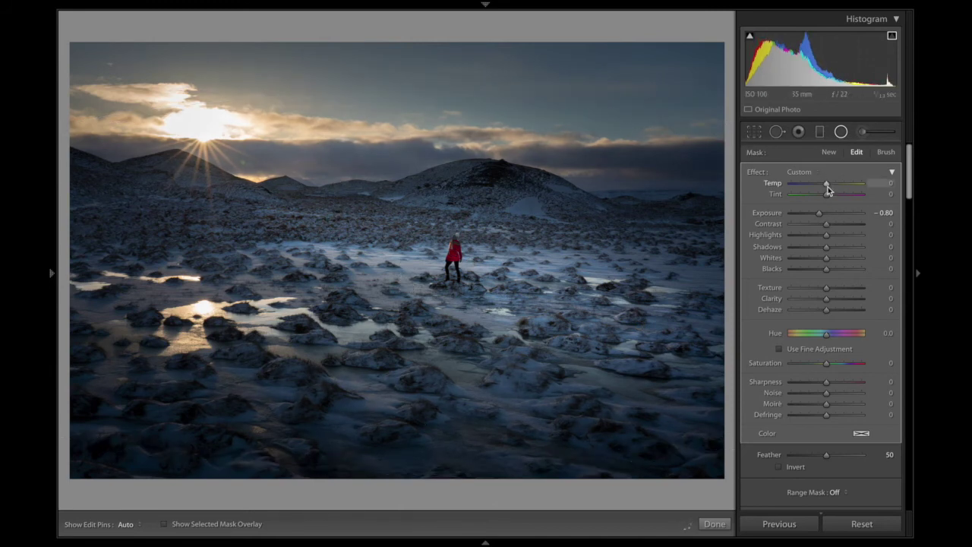
drag(819, 215, 816, 215)
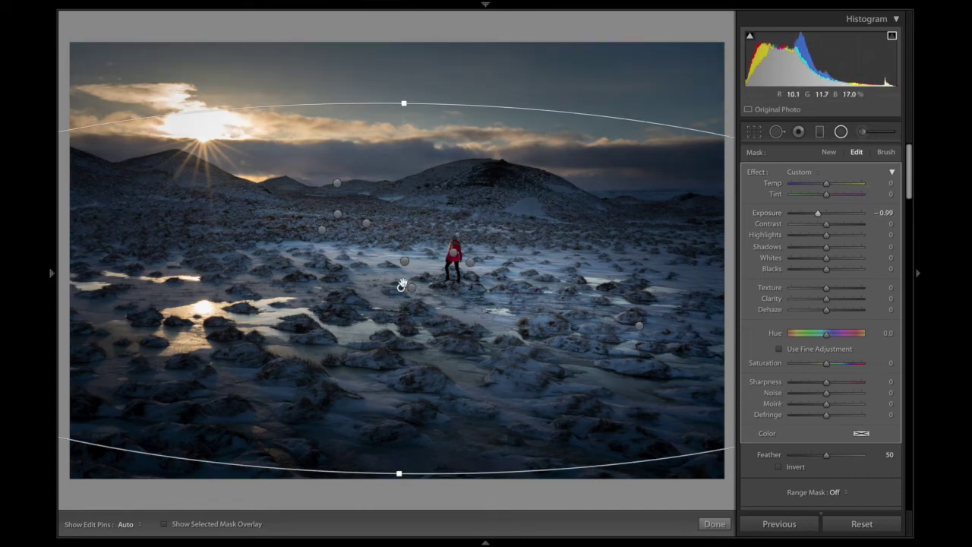
click(721, 523)
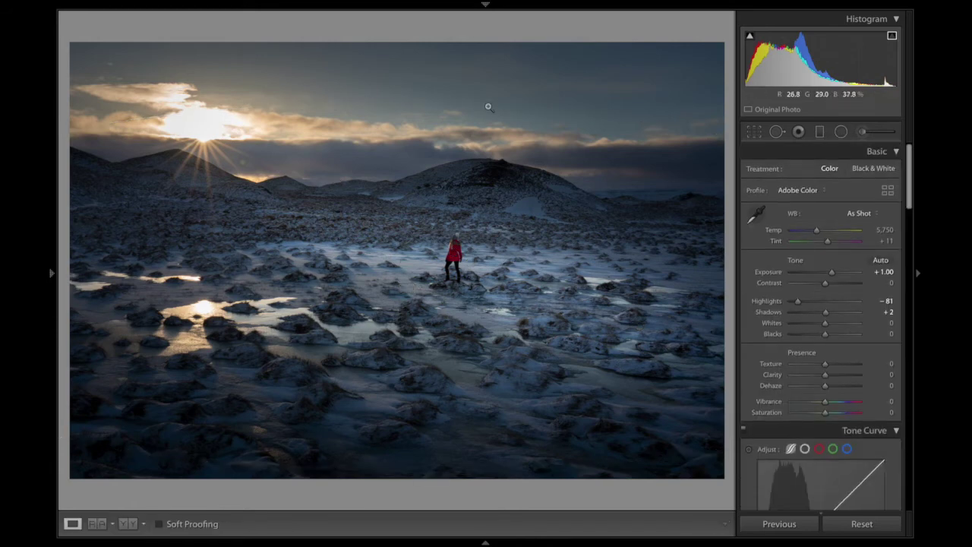
- Reselect the frame-wide darkening filter and set its Temp to -14, Texture to -61 and Clarity to -37
click(840, 132)
click(403, 261)
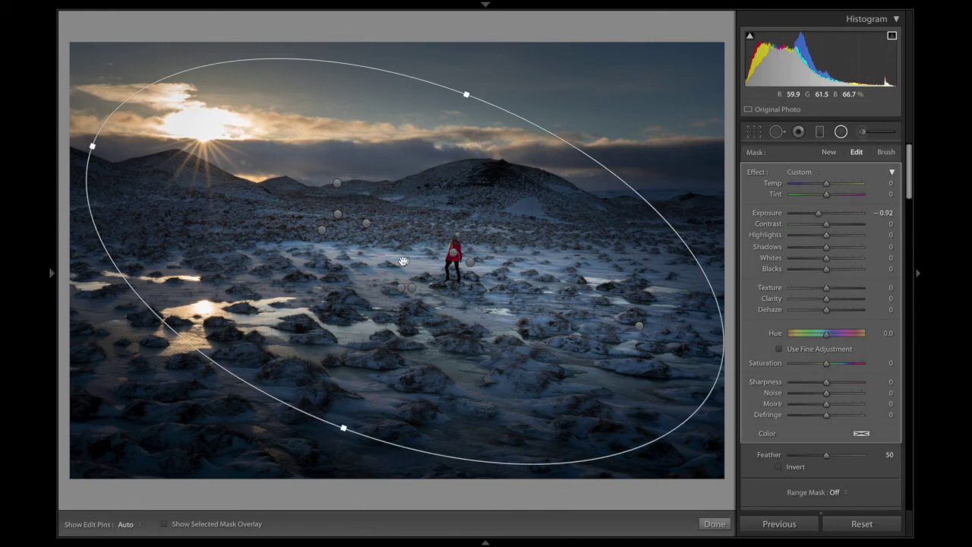
click(411, 289)
click(400, 287)
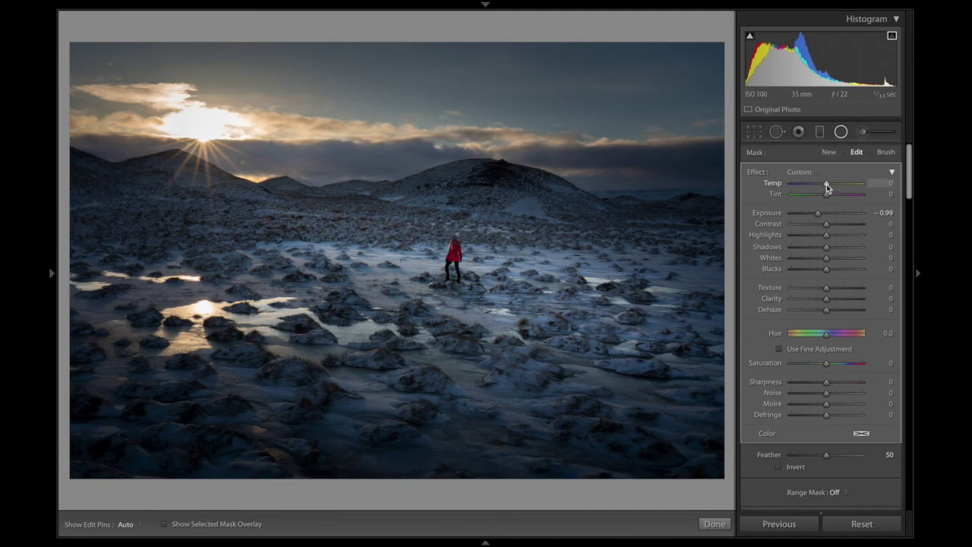
drag(826, 184, 821, 187)
drag(821, 187, 822, 187)
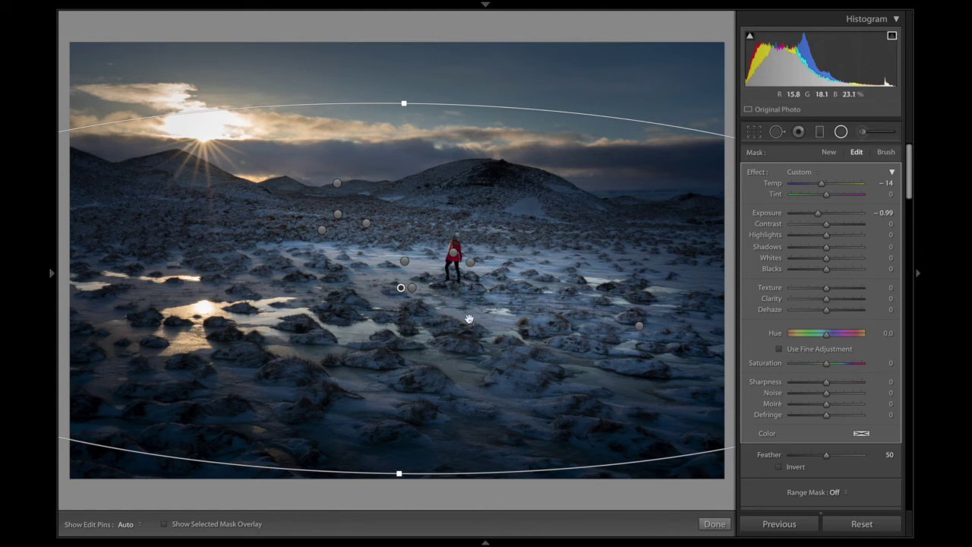
click(807, 288)
drag(826, 300, 812, 300)
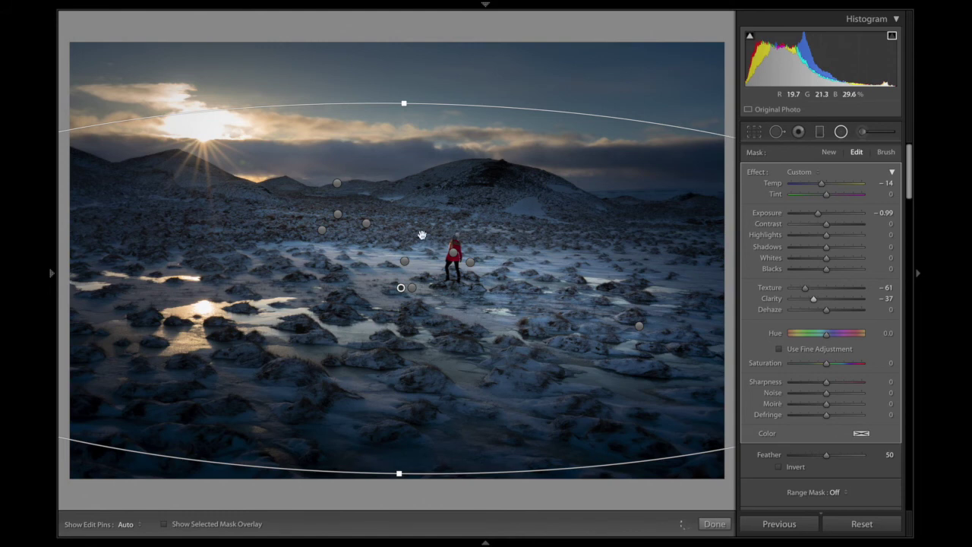
- Check the filters around the person and set Clarity to 26 on the long diagonal filter that brightens the ice
click(365, 224)
click(404, 260)
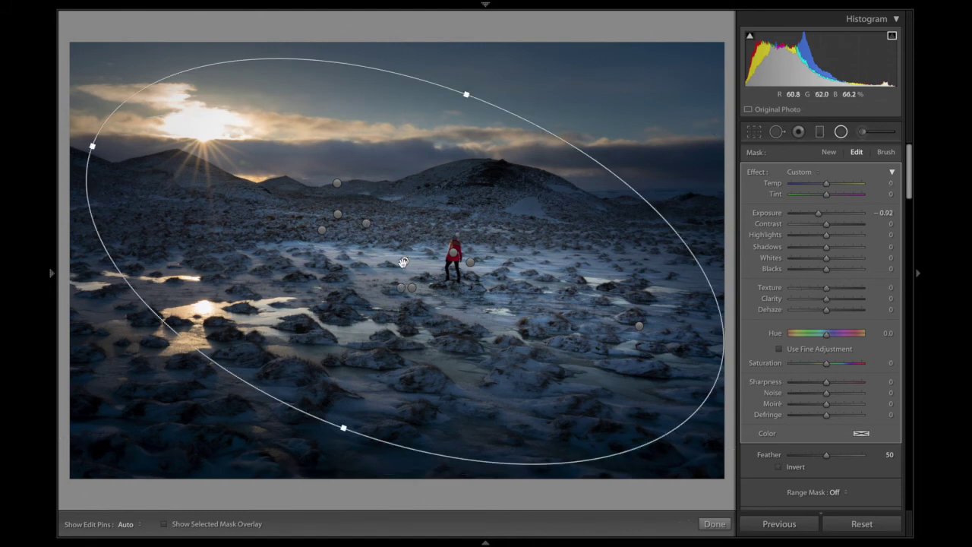
click(453, 251)
drag(826, 302, 835, 303)
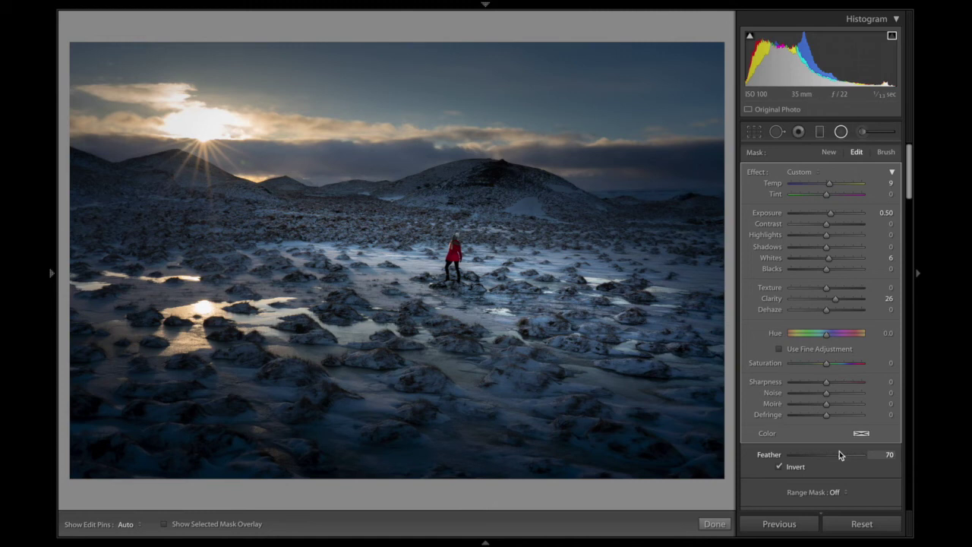
mouse_move(475, 266)
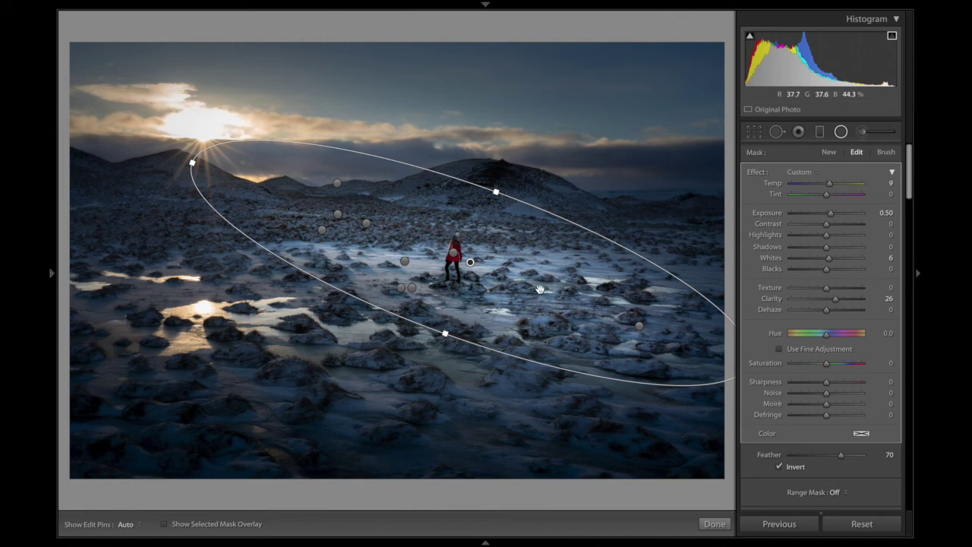
click(453, 252)
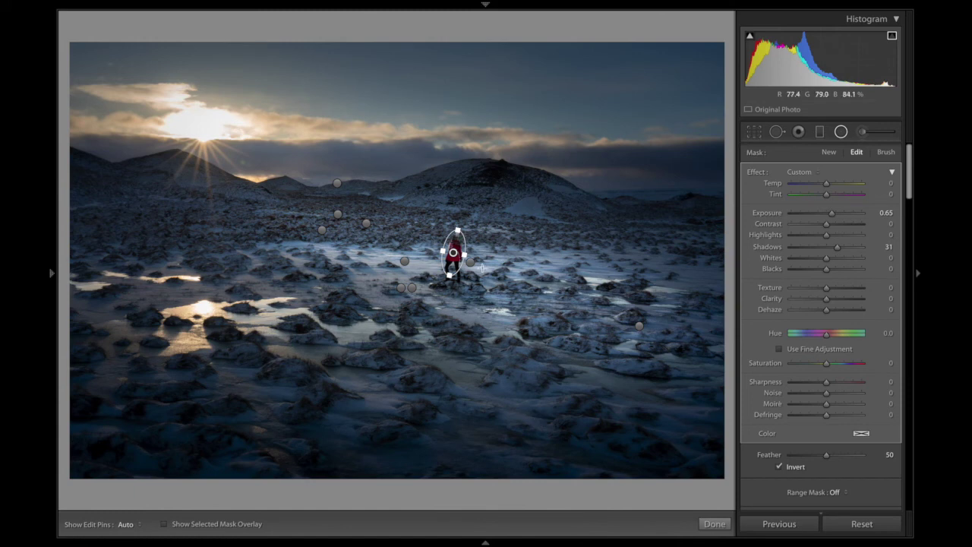
- Add a radial filter over the sunlit puddle, set Temp to -42, Contrast to -22 and Highlights to -47, and lower its Whites
drag(189, 313, 294, 363)
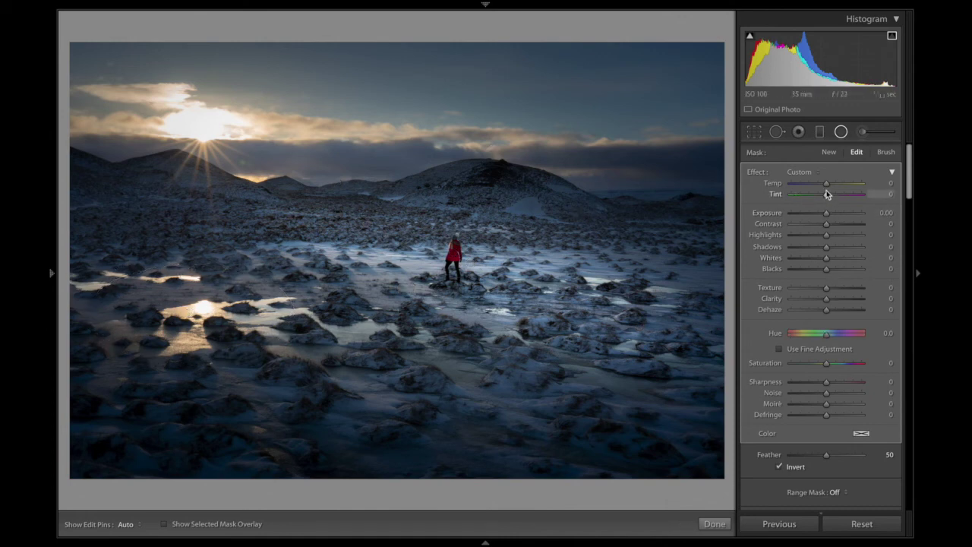
drag(826, 183, 829, 185)
drag(819, 188, 812, 190)
drag(831, 239, 814, 239)
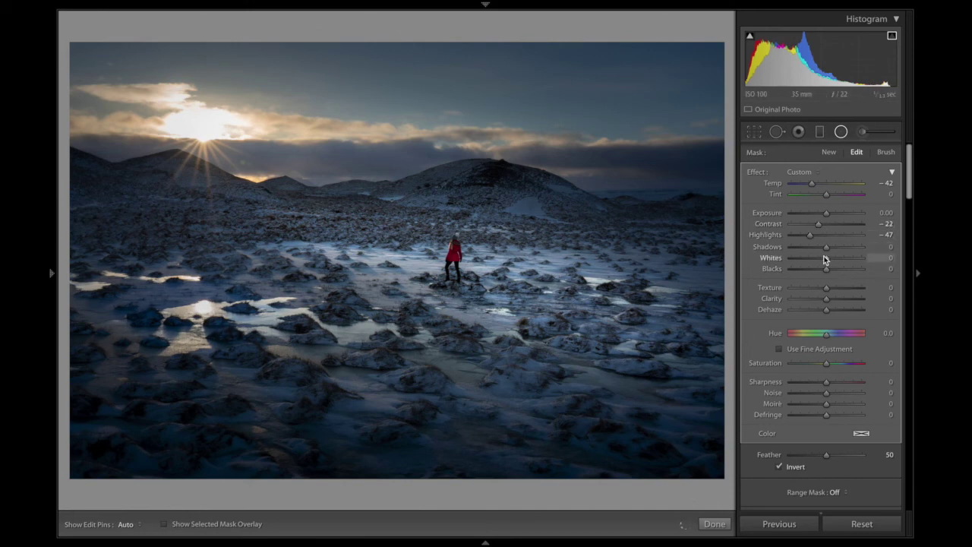
drag(817, 257, 814, 260)
key(shift+m)
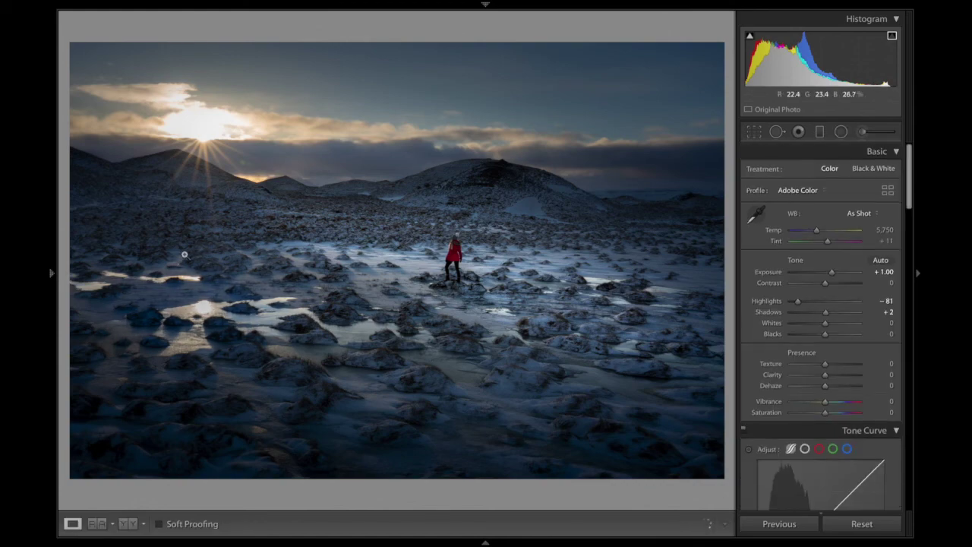
- Add a small radial filter over the sun's bright reflection in the puddle and set Highlights to -57
click(205, 311)
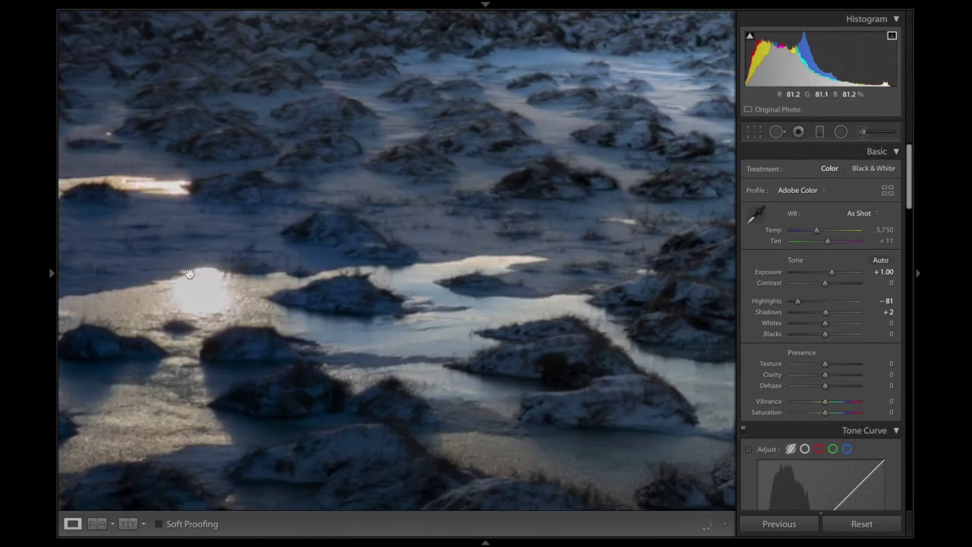
click(841, 132)
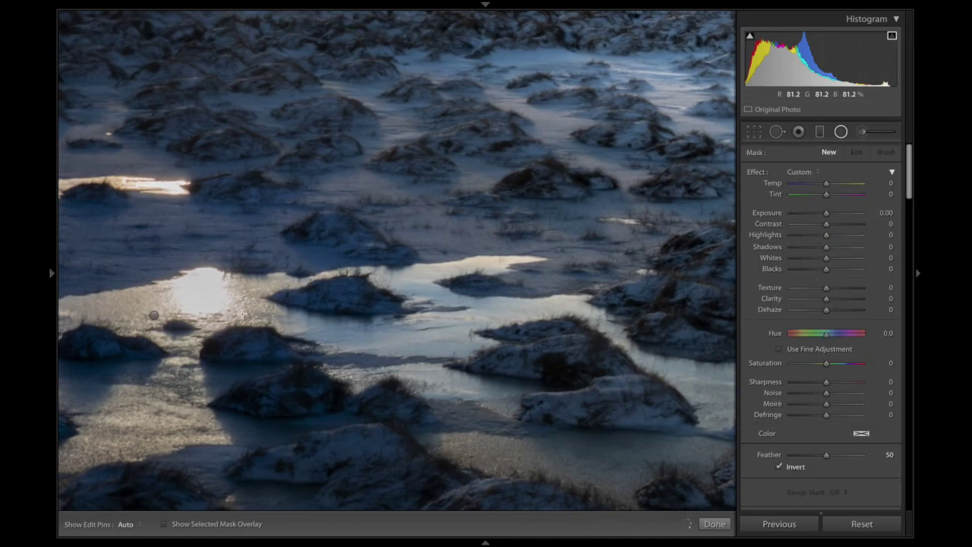
drag(202, 287, 243, 313)
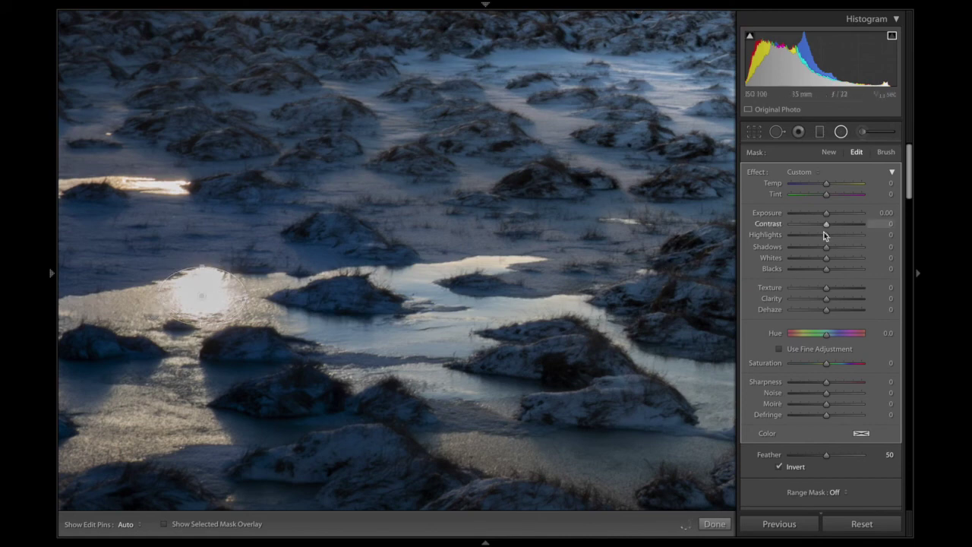
drag(826, 239, 804, 240)
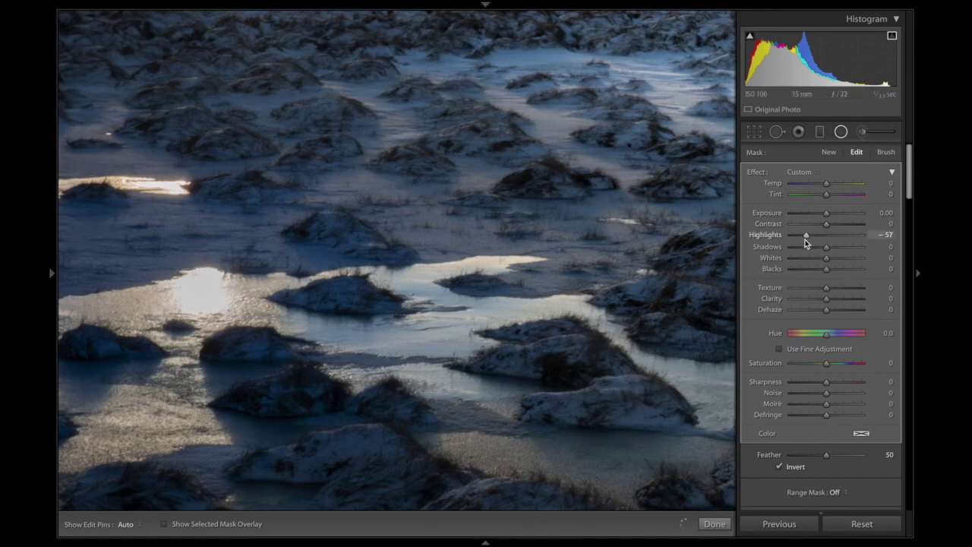
click(714, 524)
click(511, 291)
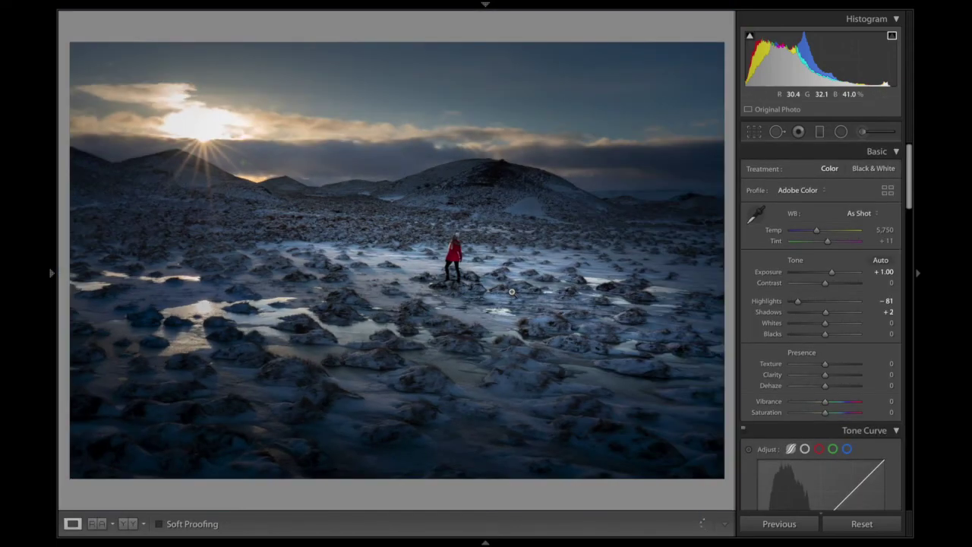
- Reselect the long diagonal ice-brightening filter beside the person and set its Exposure to 0.60
key(shift+m)
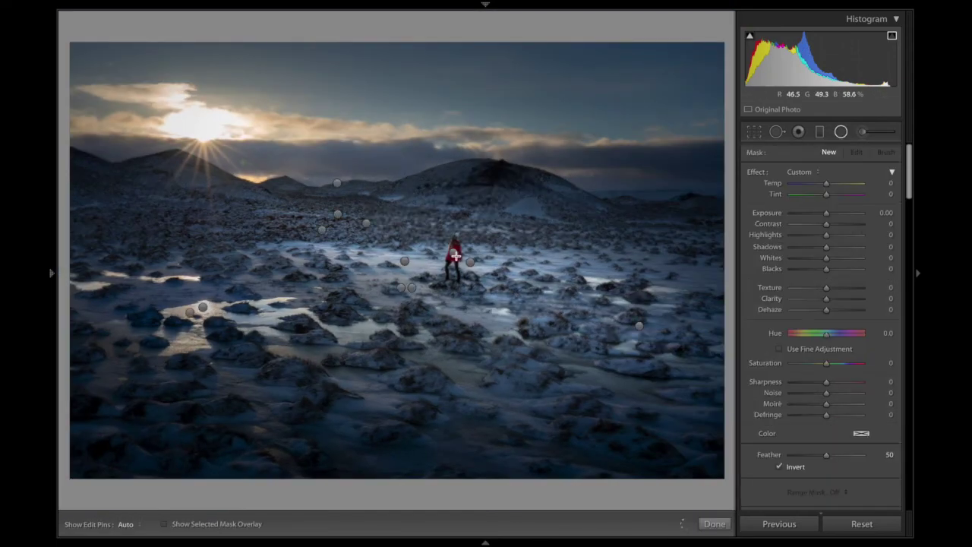
click(454, 254)
click(404, 260)
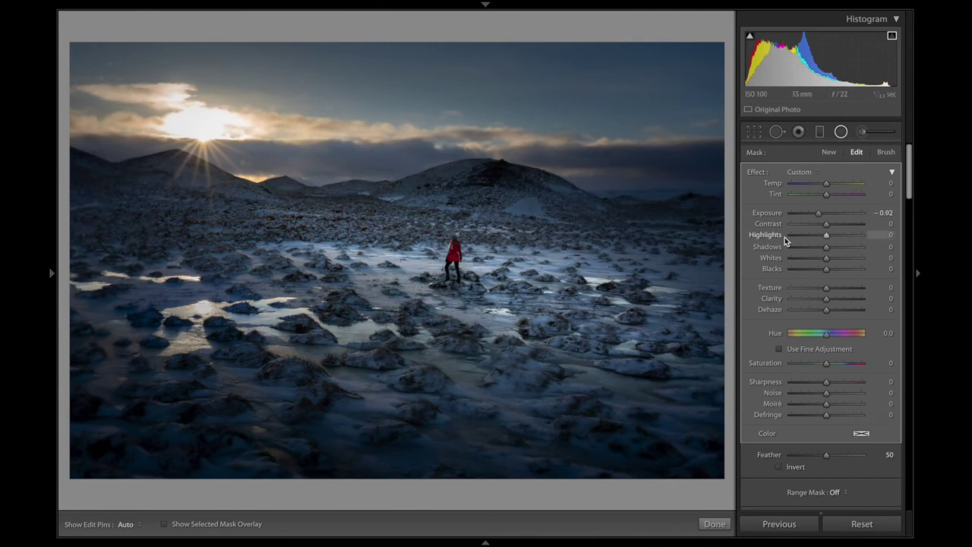
click(468, 263)
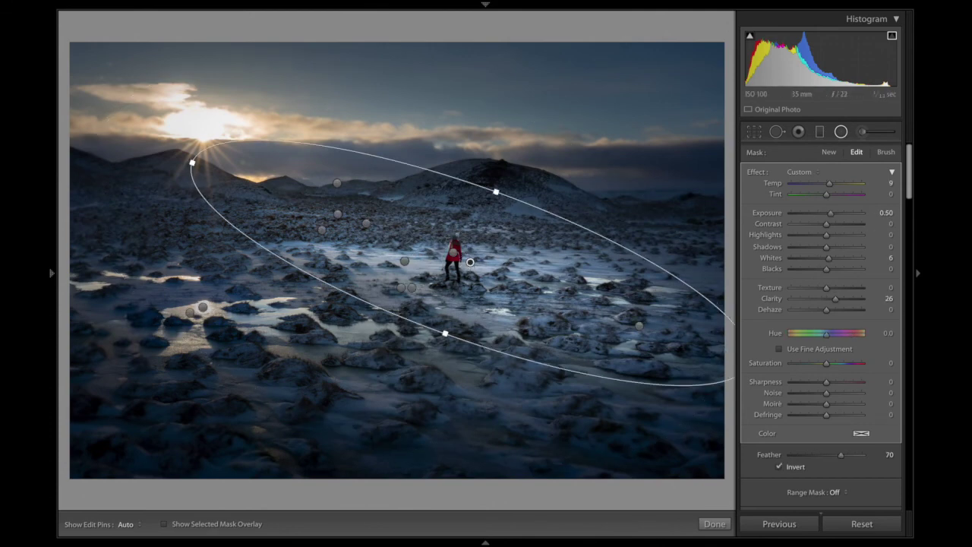
click(830, 214)
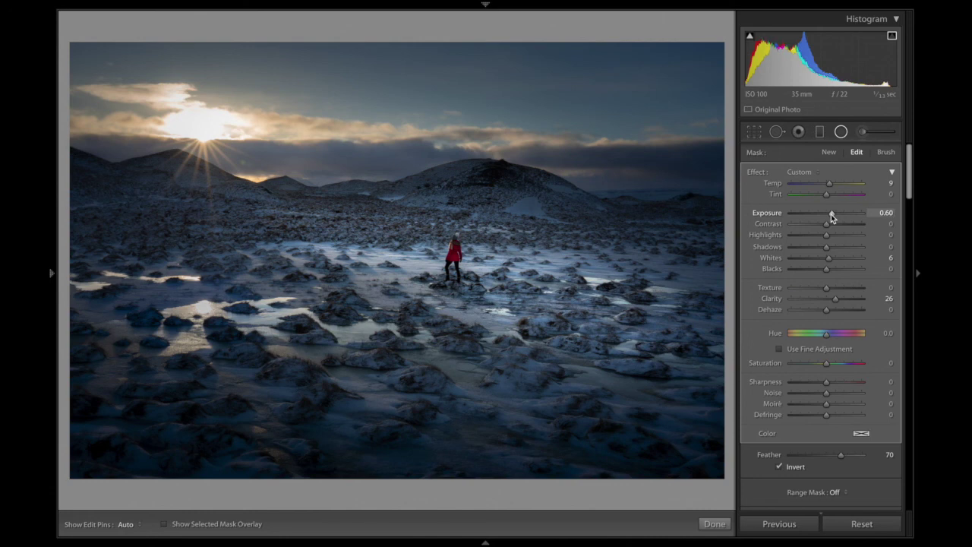